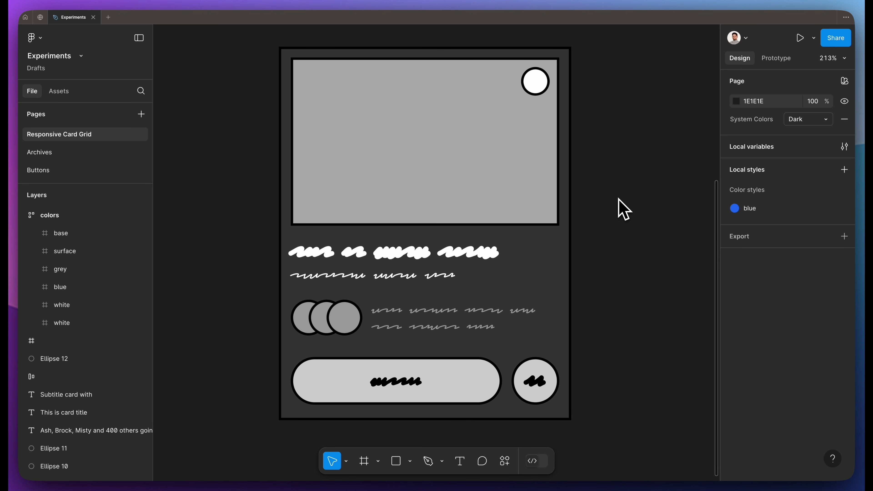
Draw a rectangle about 217 × 137 on the empty canvas beside the card wireframe's image area.
scroll(462, 193, "up", 10)
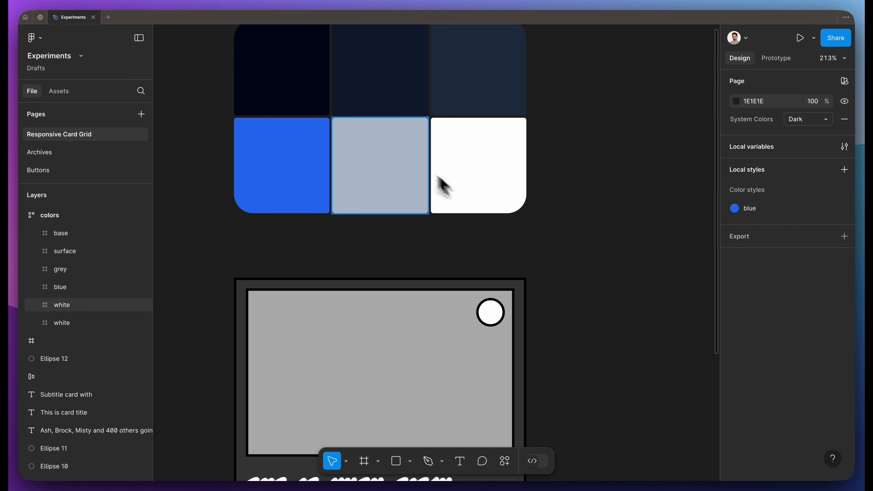
scroll(376, 129, "down", 3)
scroll(395, 147, "down", 3)
scroll(393, 147, "right", 5)
scroll(394, 146, "down", 2)
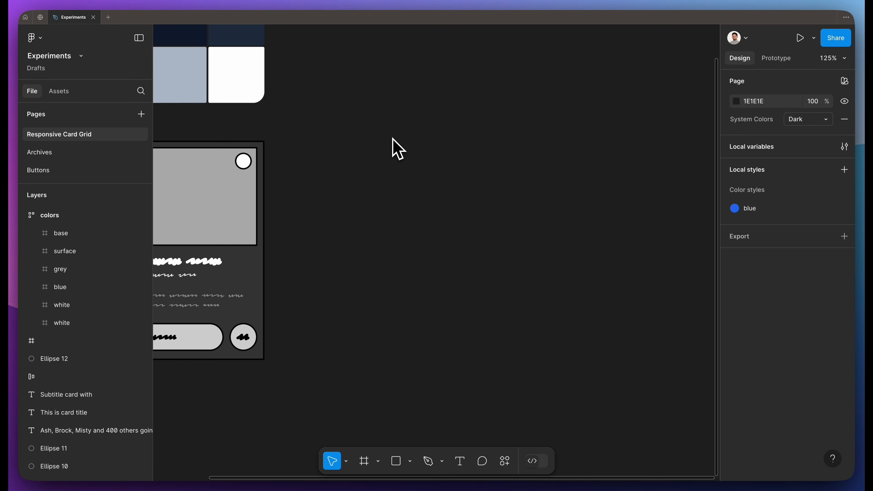
scroll(435, 159, "left", 3)
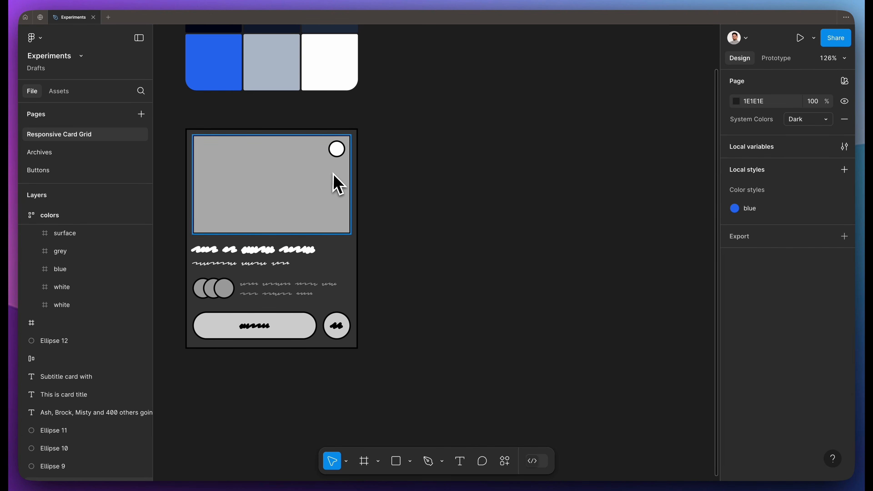
key("r")
left_click_drag(383, 135, 535, 232)
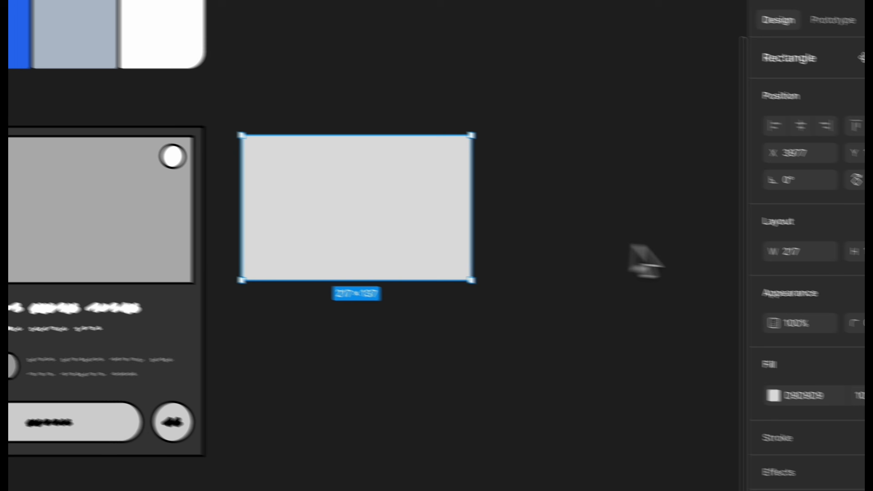
Set the new rectangle's width to 160 and its height to 90.
left_click(796, 254)
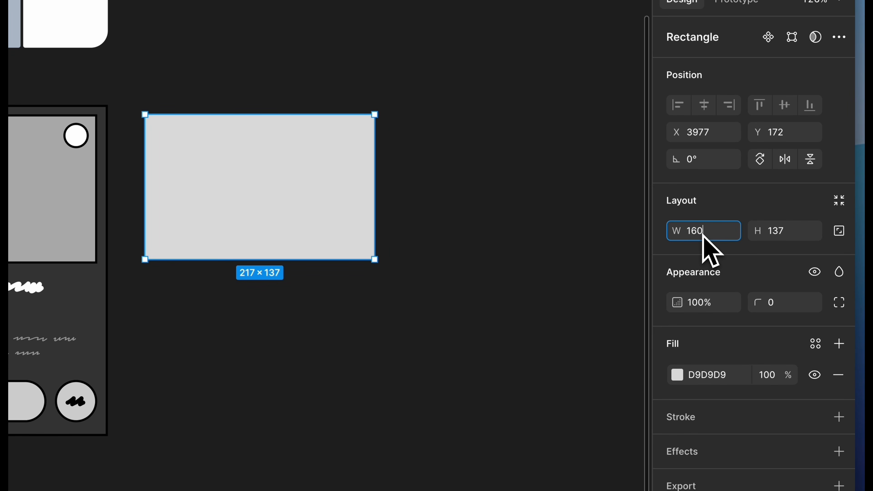
left_click(779, 232)
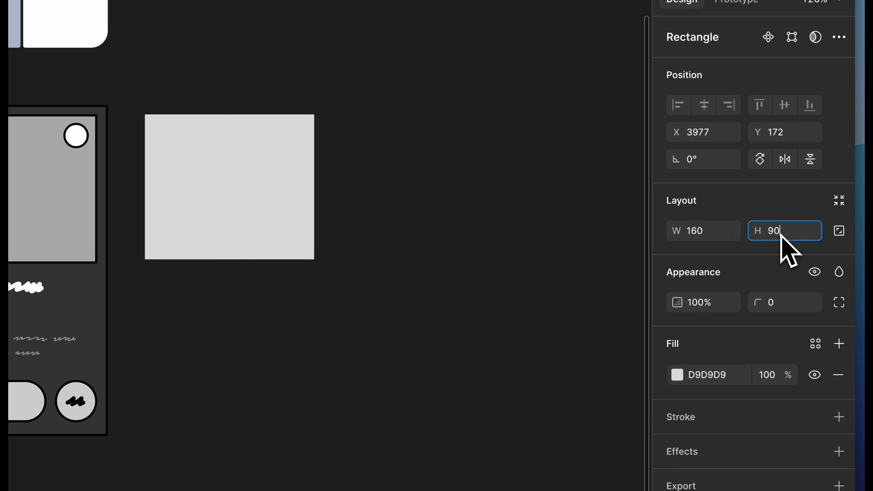
key("Return")
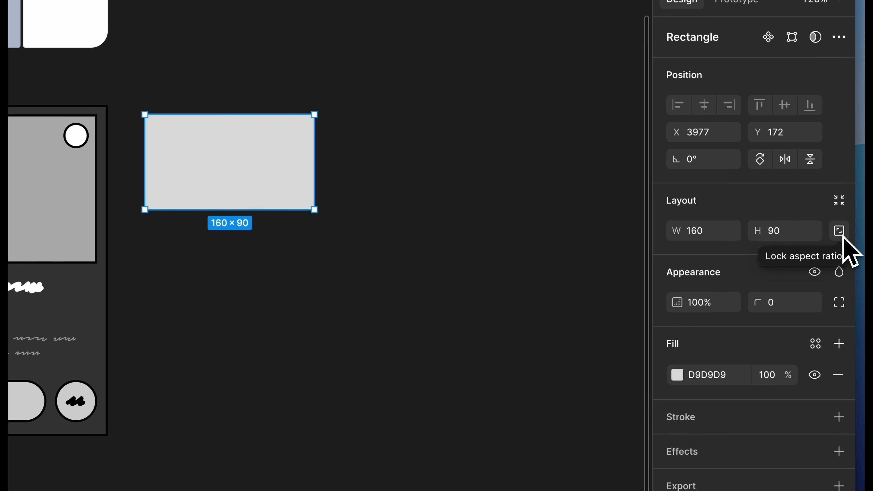
Lock the rectangle's aspect ratio and scale it up proportionally to about 220 × 124.
left_click(842, 237)
left_click_drag(314, 210, 428, 263)
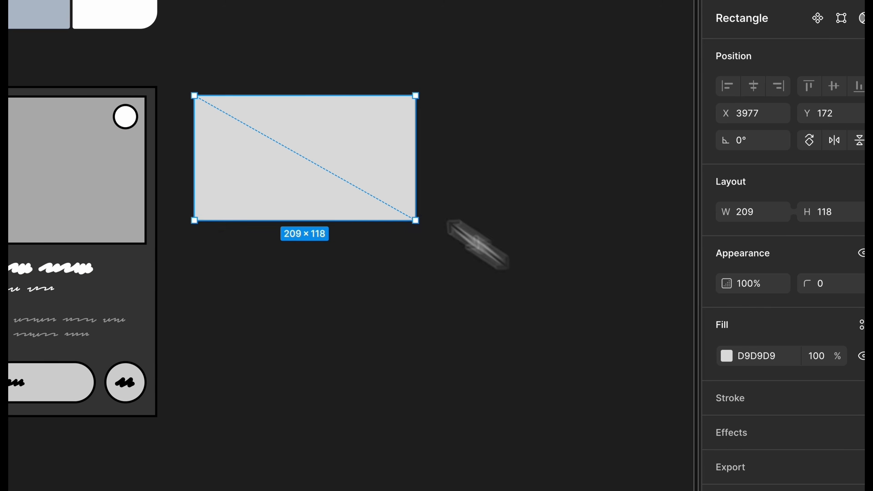
left_click_drag(478, 244, 375, 226)
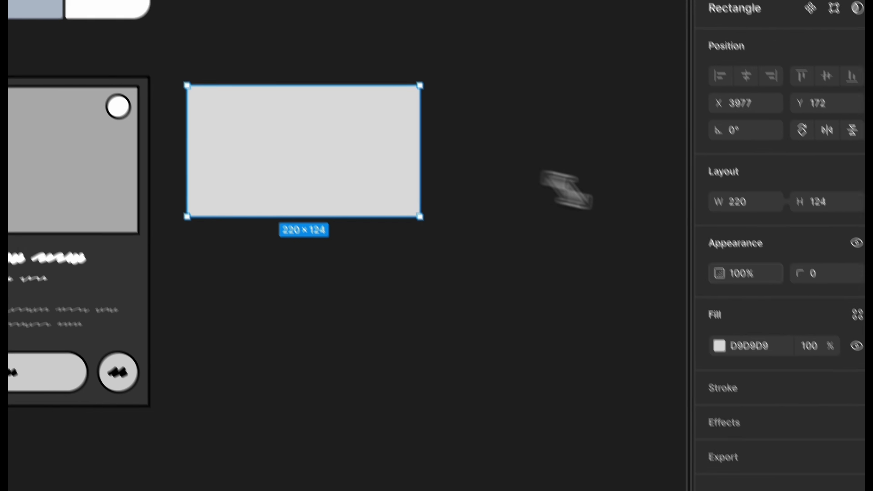
Round the rectangle's corners to 12 and add an inside FFFFFF stroke of width 1 at 10% opacity.
left_click(829, 284)
key("shift+Up")
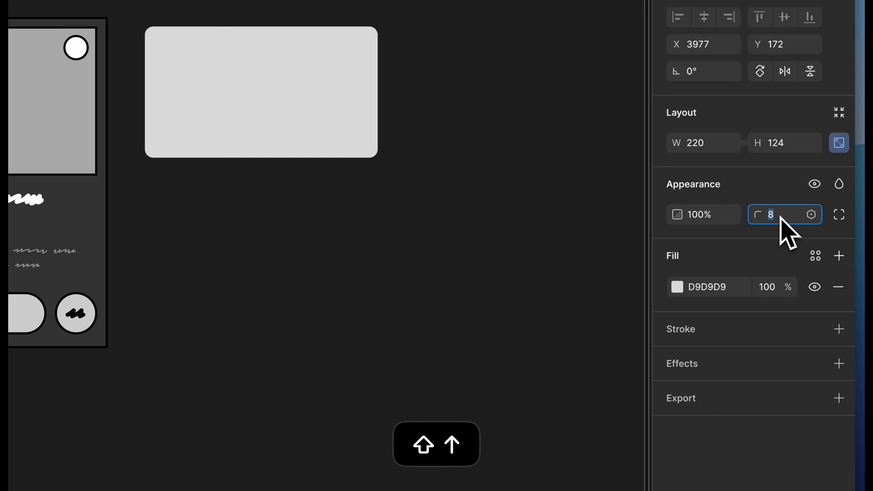
left_click(840, 331)
type("f")
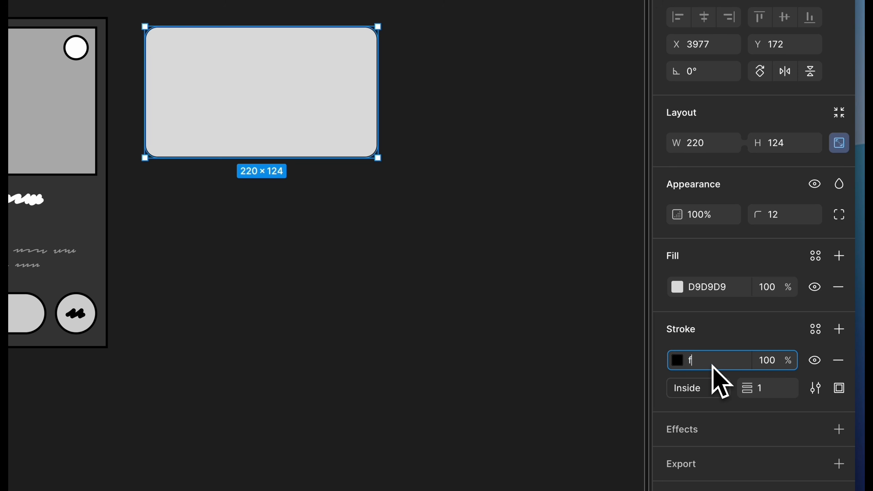
type("f")
key("Tab")
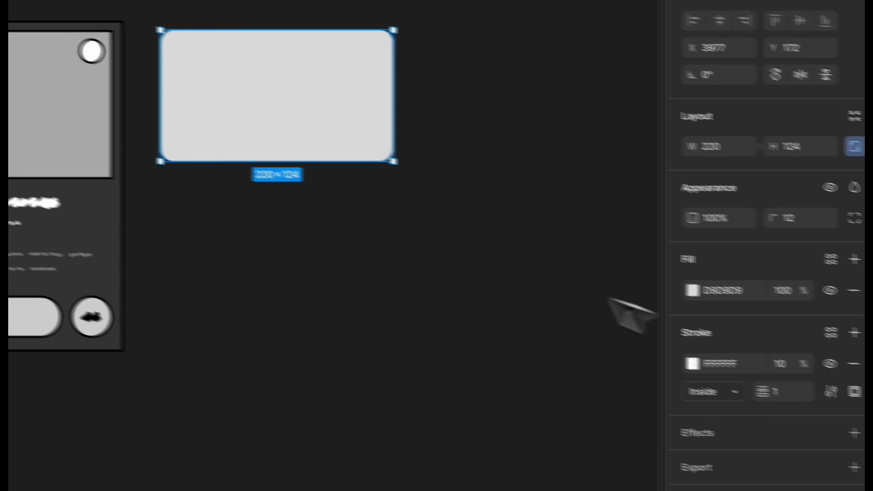
left_click(382, 224)
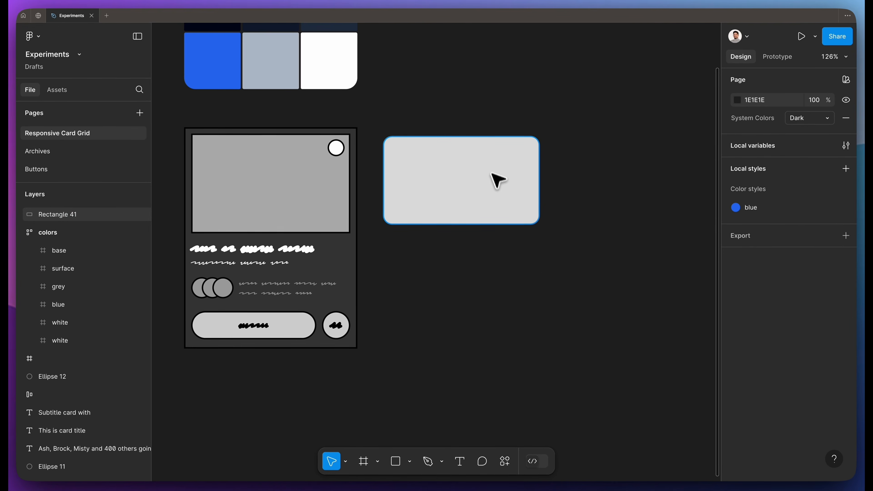
Select the rounded rectangle and launch the PopImg plugin for it.
left_click(499, 181)
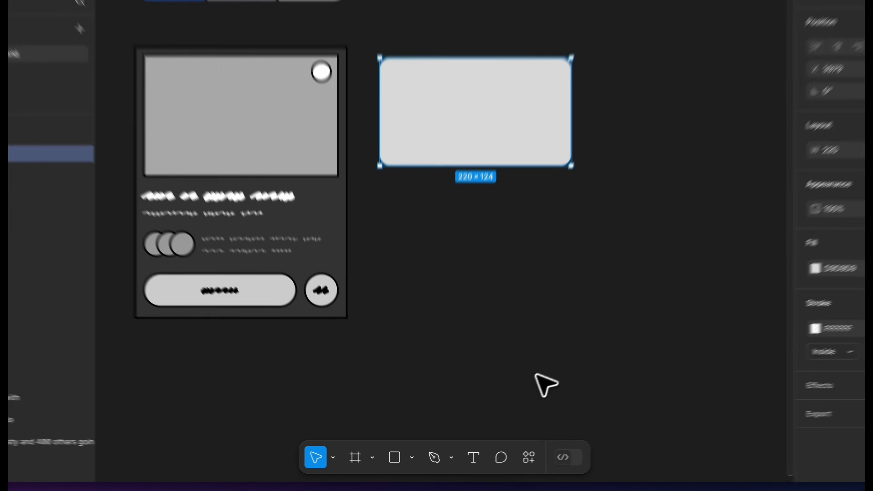
left_click(505, 461)
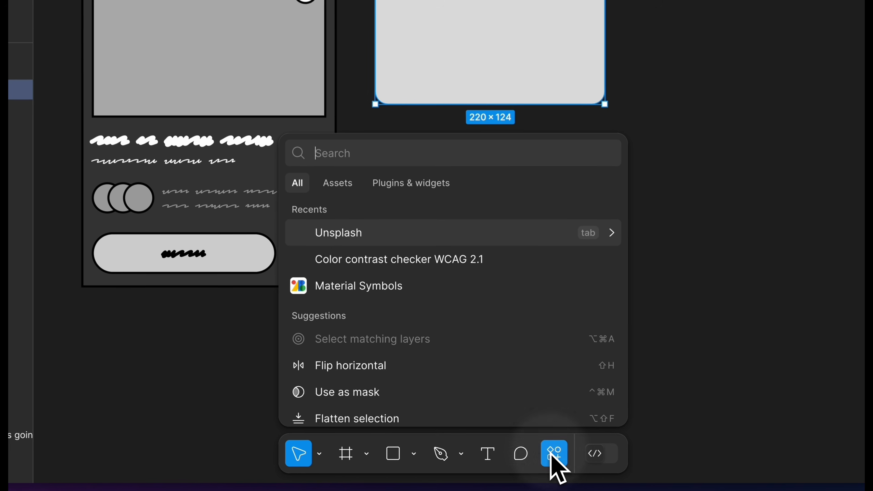
type("img")
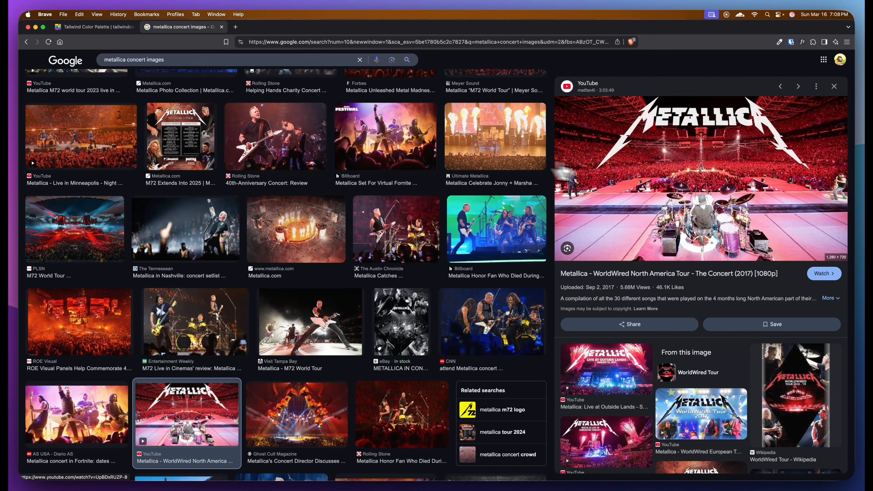
Copy the image address of the Metallica WorldWired concert picture in the Brave browser and return to Figma.
right_click(677, 159)
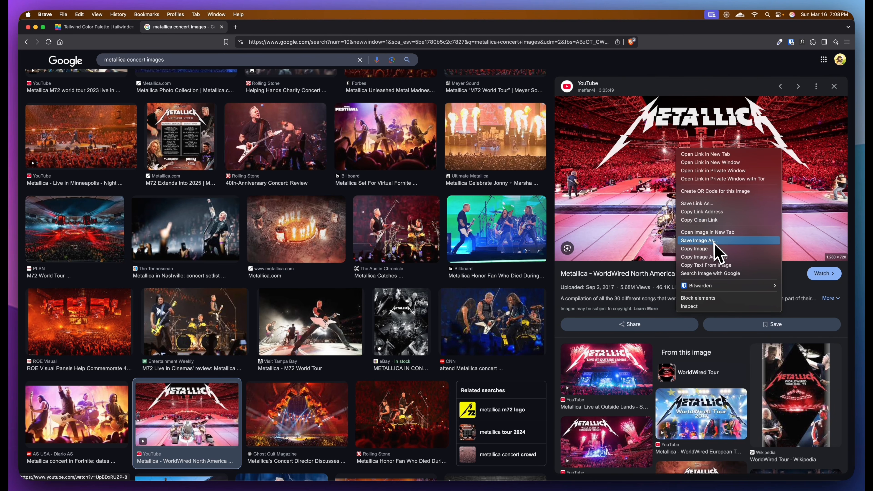
left_click(702, 258)
key("ctrl+Right")
Fill the rectangle with the concert image from the copied URL in Fill scale mode, and close the PopImg plugin.
left_click_drag(693, 275, 647, 156)
left_click(603, 238)
key("super+v")
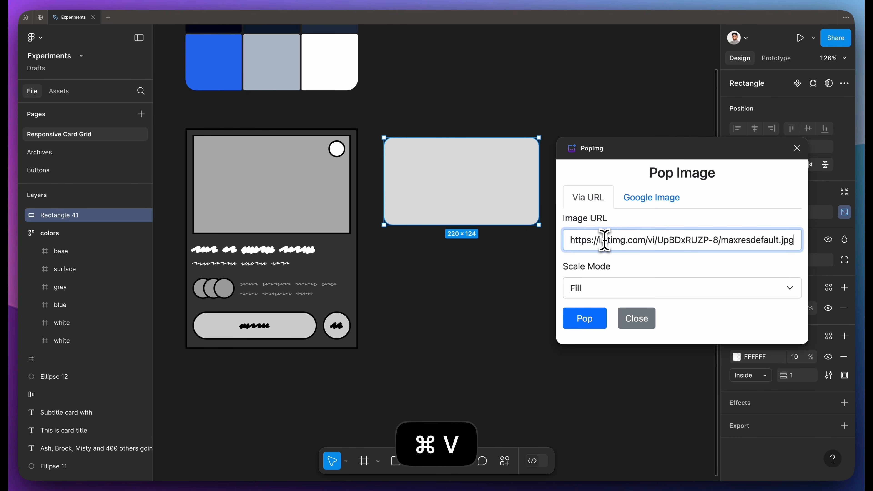
left_click(600, 329)
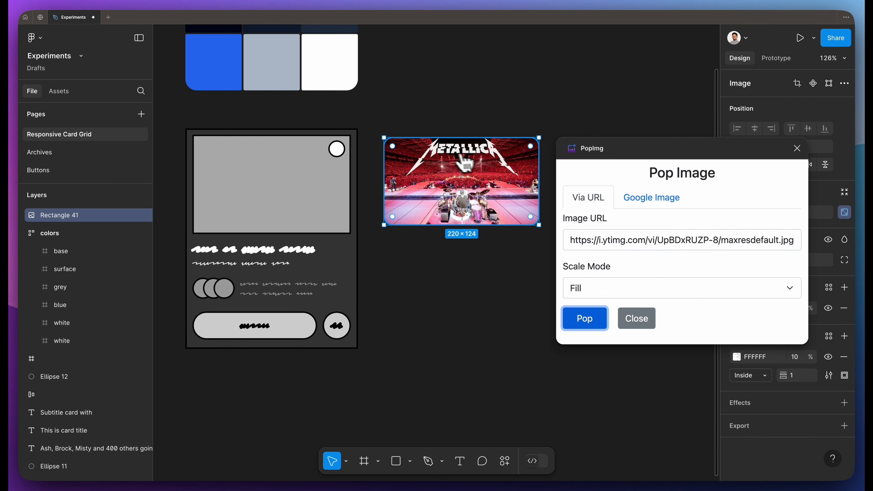
left_click(797, 149)
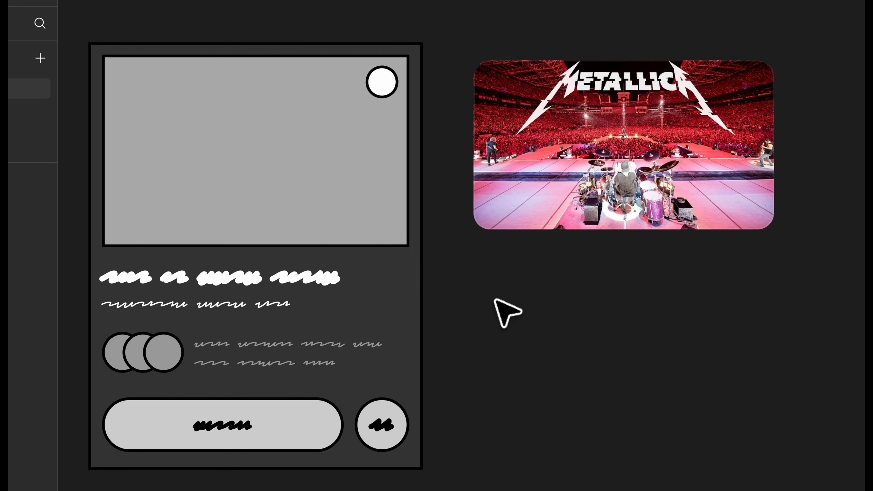
Add the title "Metallica M72 World Tour" under the image in Figtree SemiBold 20, with its text box fitted to one line.
left_click_drag(475, 247, 662, 272)
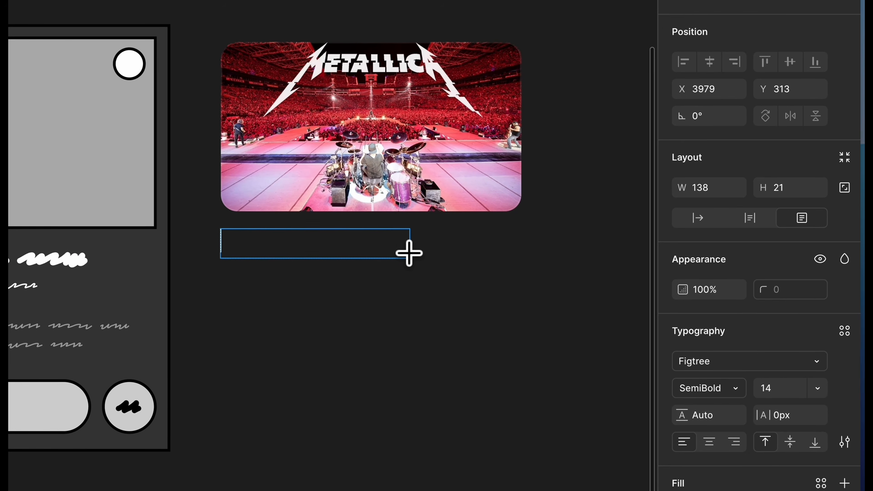
key("super+v")
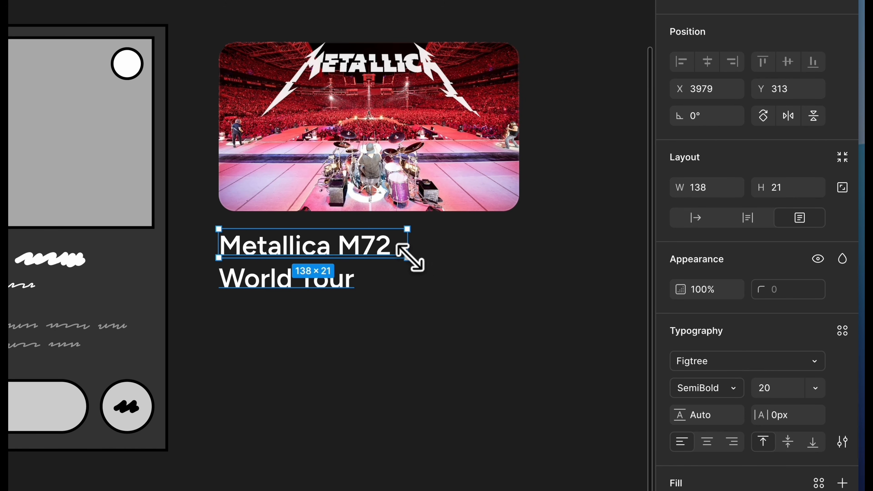
double_click(411, 257)
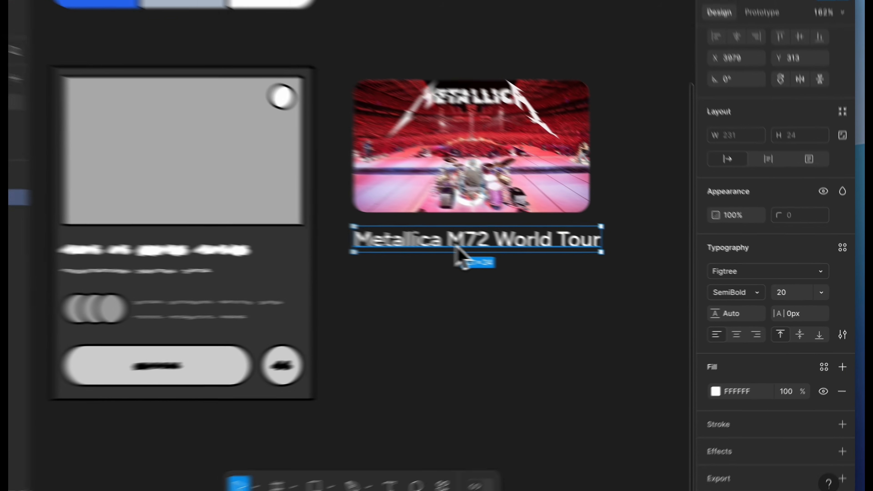
Duplicate the title directly below itself and set the copy to Regular weight at size 16.
left_click_drag(519, 251, 514, 279)
left_click_drag(344, 265, 344, 265)
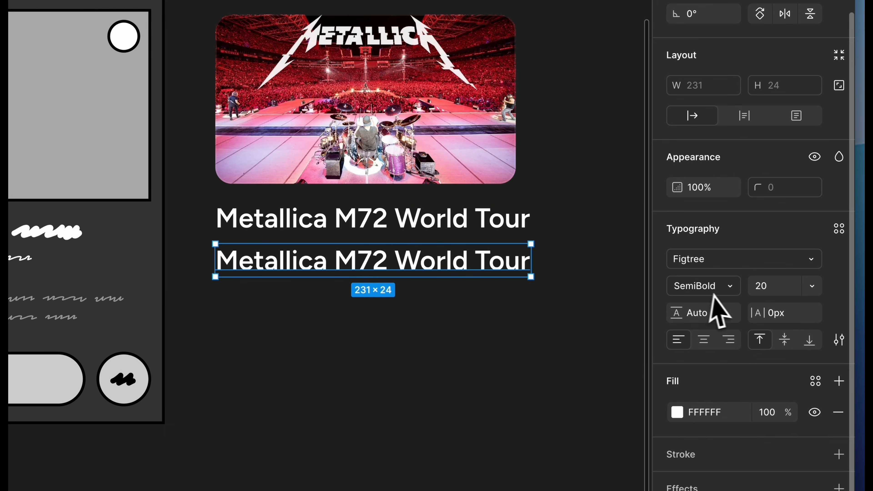
left_click(731, 285)
left_click(726, 244)
left_click(780, 290)
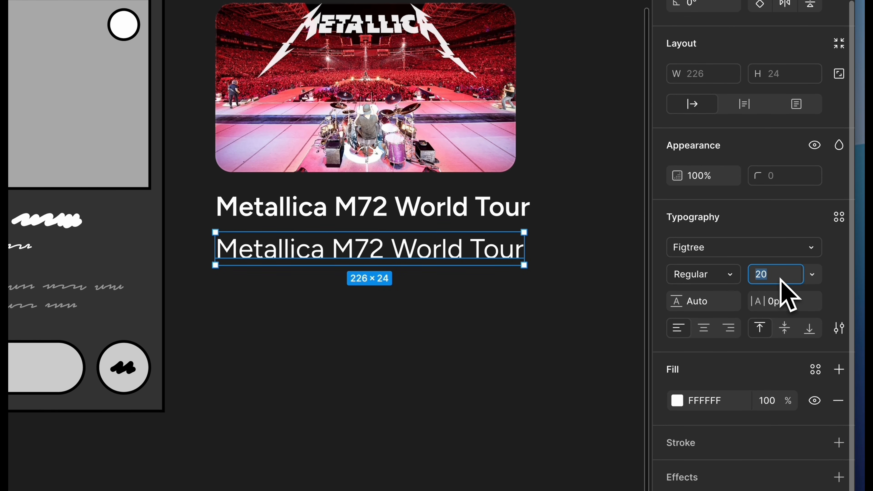
type("16")
key("Return")
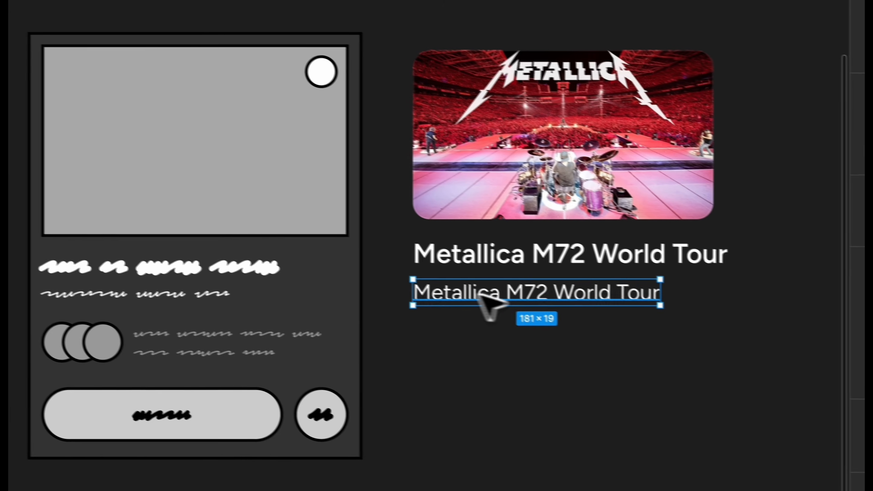
Move the smaller text line closer to the title and replace its text with "Toronto, ON • Apr 24".
left_click_drag(534, 295, 533, 295)
double_click(534, 295)
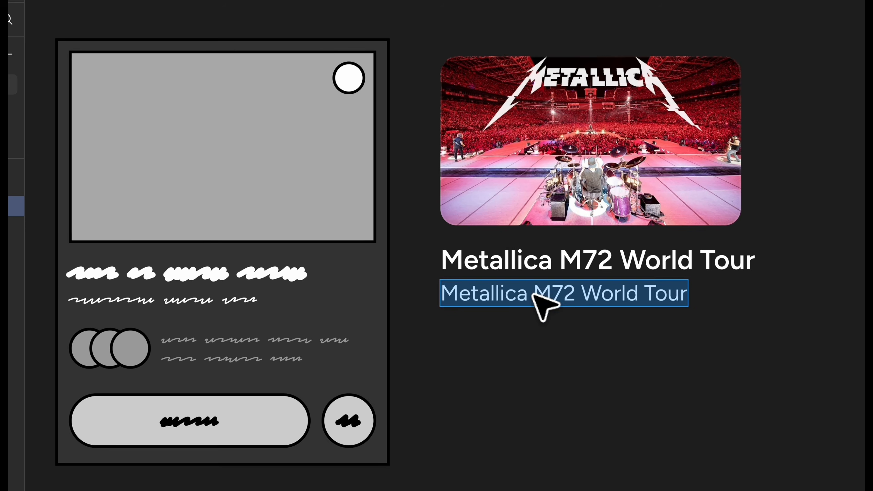
key("super+v")
key("Escape")
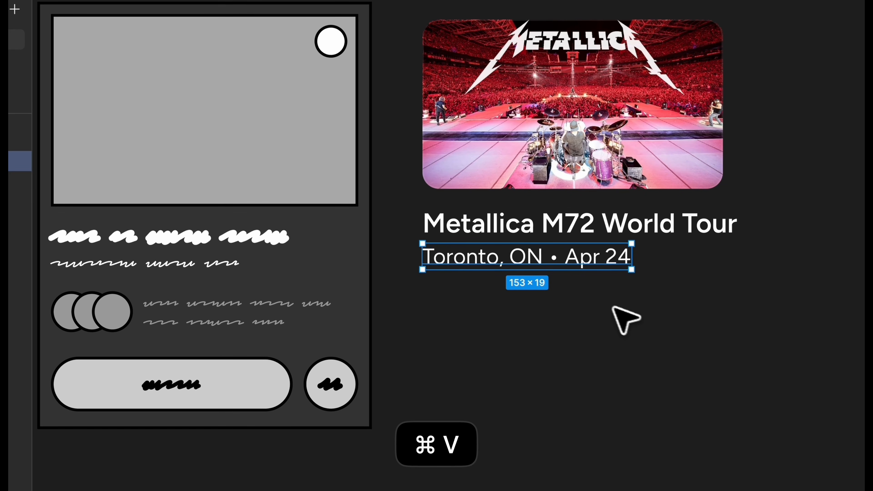
left_click(580, 294)
Draw a 32 × 32 circle below the subtitle and duplicate it to form a horizontal row of three.
scroll(581, 295, "down", 2)
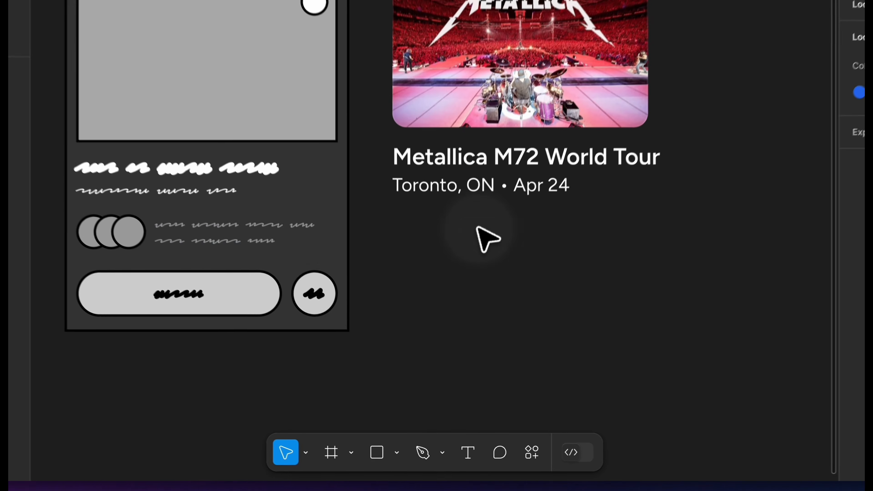
key("o")
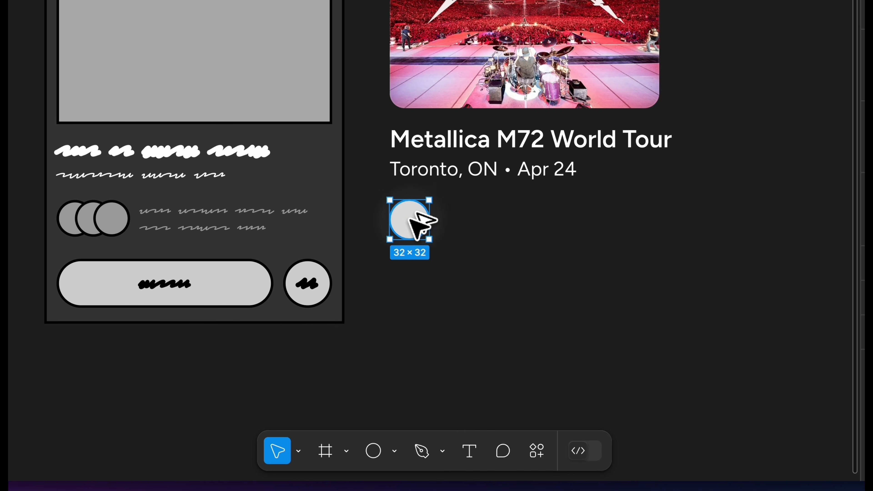
left_click_drag(455, 219, 499, 218, "alt")
left_click(529, 393)
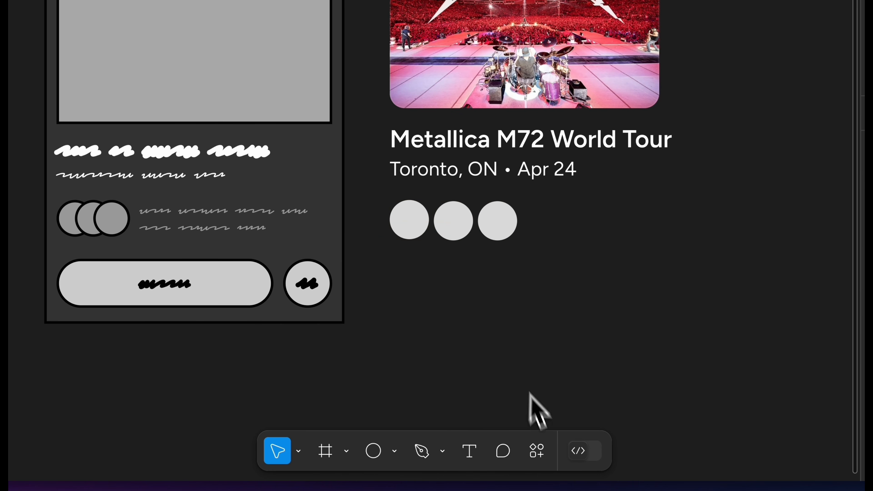
Fill all three circles with random profile photos using the User Profile | Avatar plugin.
left_click(538, 451)
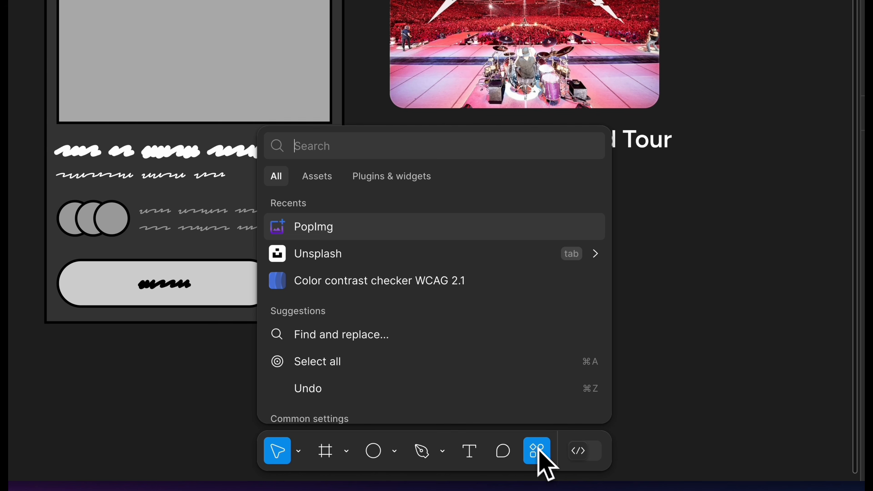
left_click(380, 176)
scroll(372, 262, "down", 3)
left_click(385, 248)
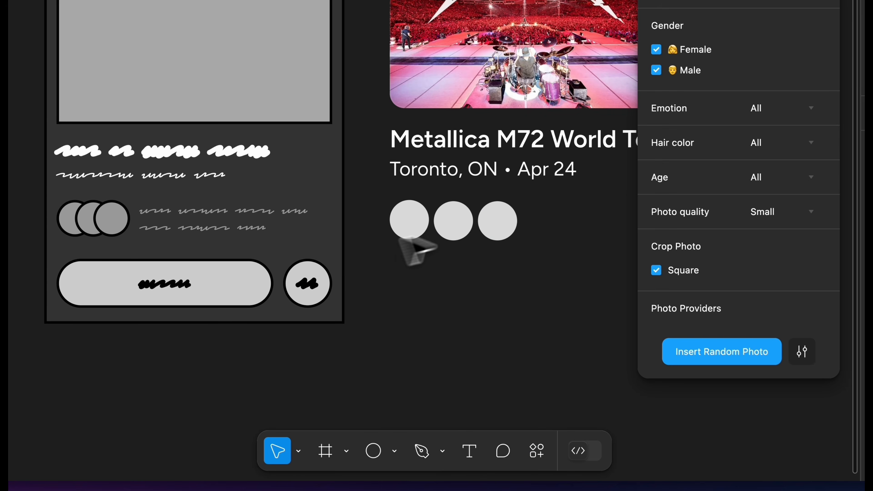
left_click_drag(510, 279, 368, 197)
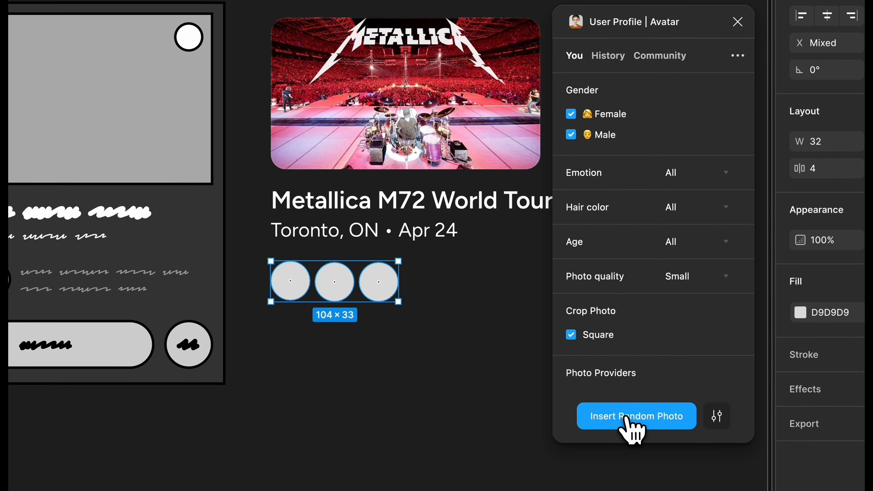
left_click(626, 417)
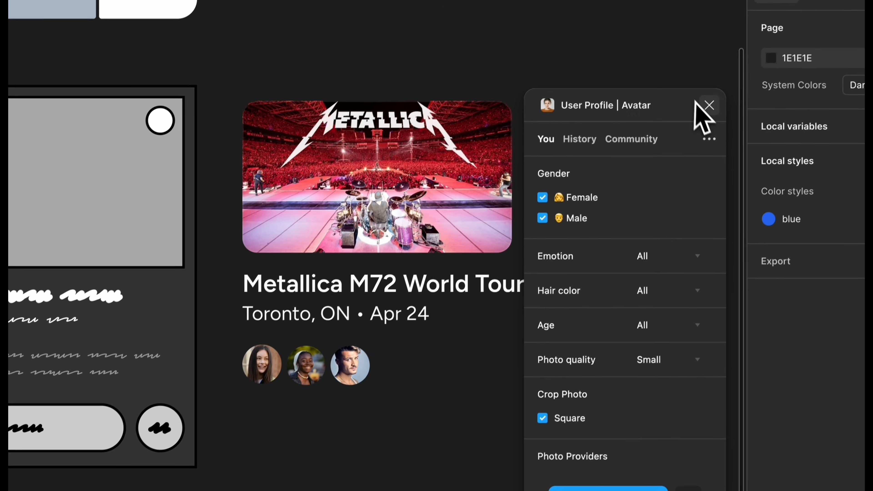
Wrap the three avatar circles in an auto layout frame and name it "avatar group".
left_click(735, 23)
left_click_drag(401, 342, 236, 397)
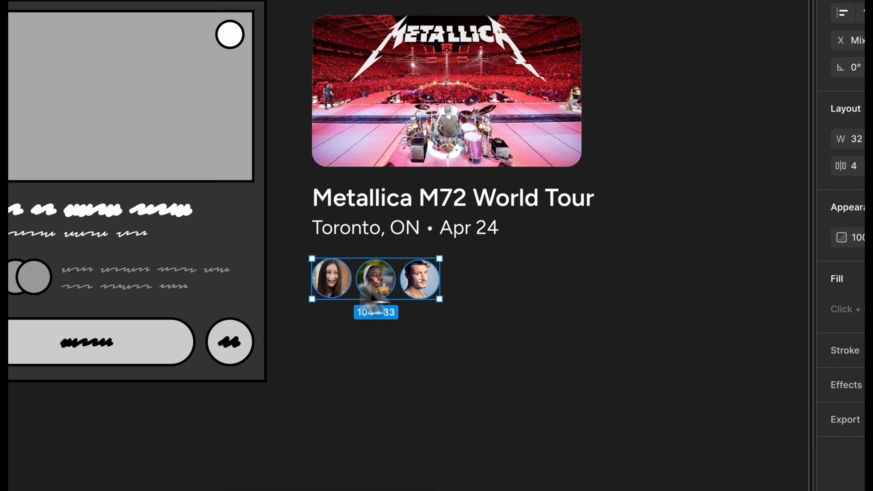
key("shift+a")
scroll(359, 241, "up", 5)
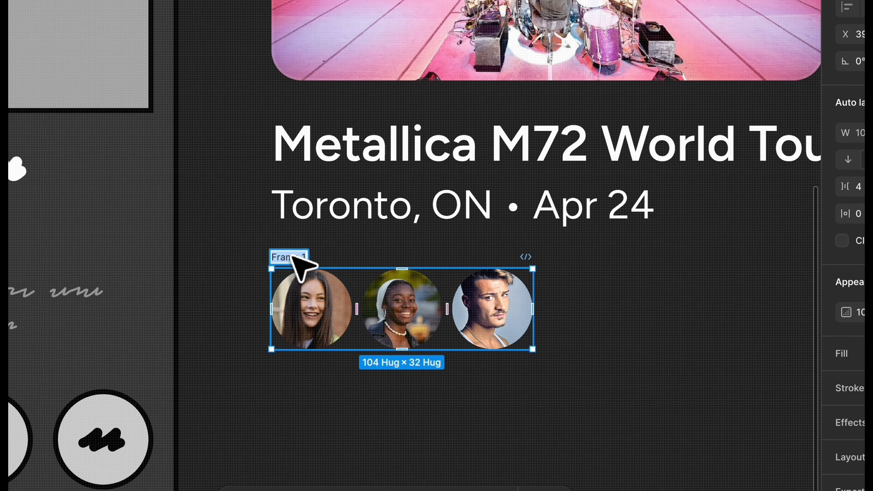
type("av")
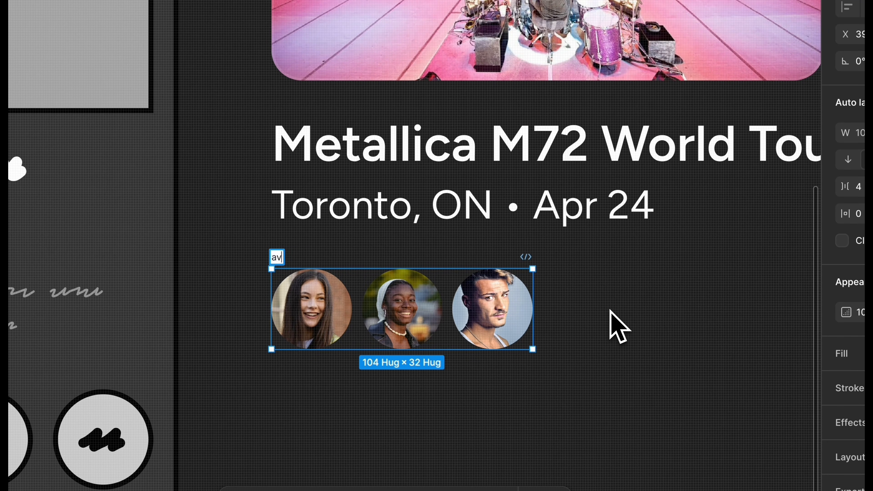
type("atar group")
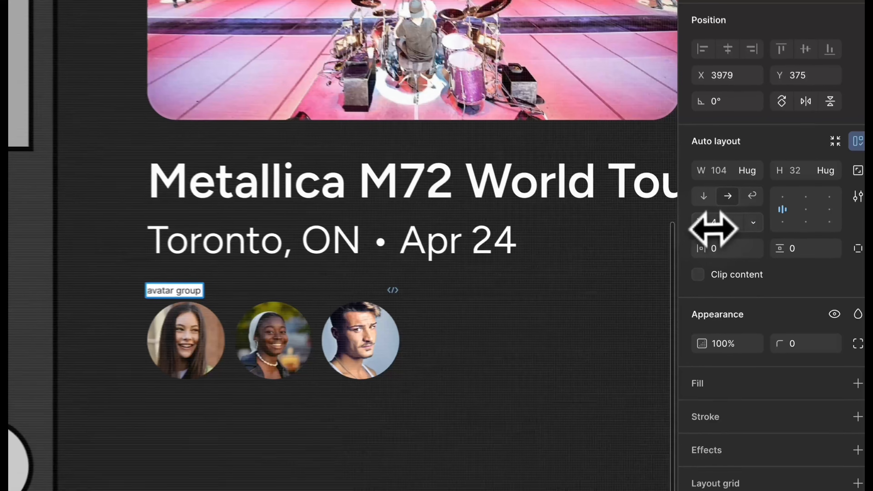
Set the horizontal gap between items in the avatar group to -8 so the circles overlap.
left_click(744, 250)
type("-8")
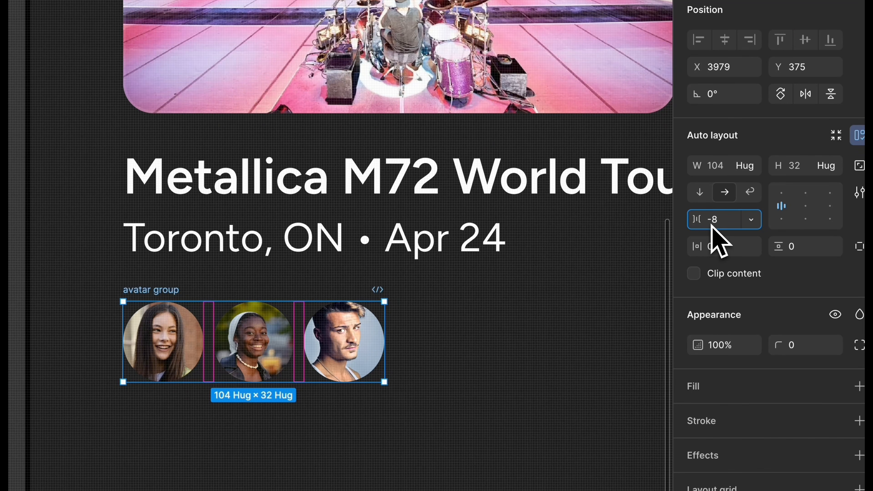
key("Return")
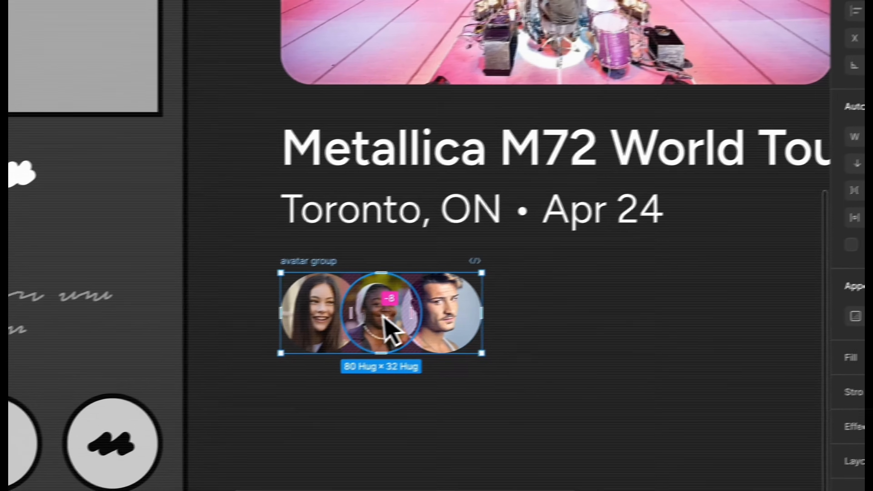
left_click(250, 423)
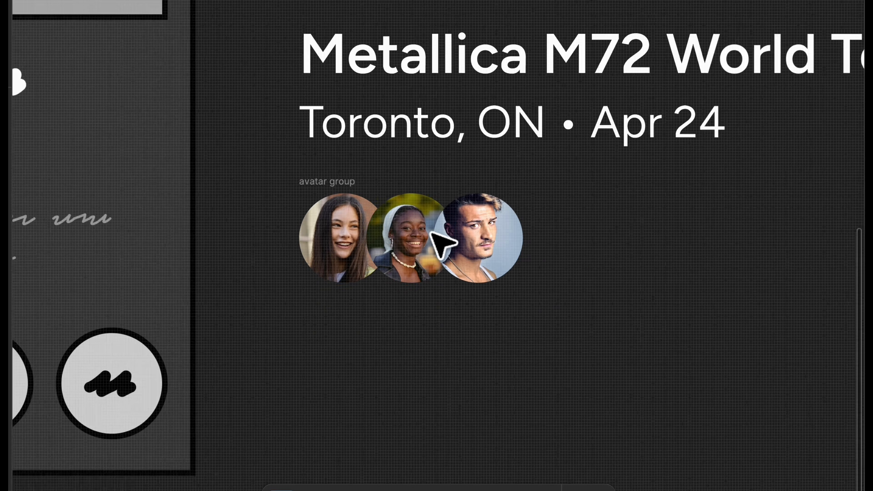
Set the avatar group's canvas stacking to First on top in its auto layout settings.
left_click(279, 158)
left_click(341, 188)
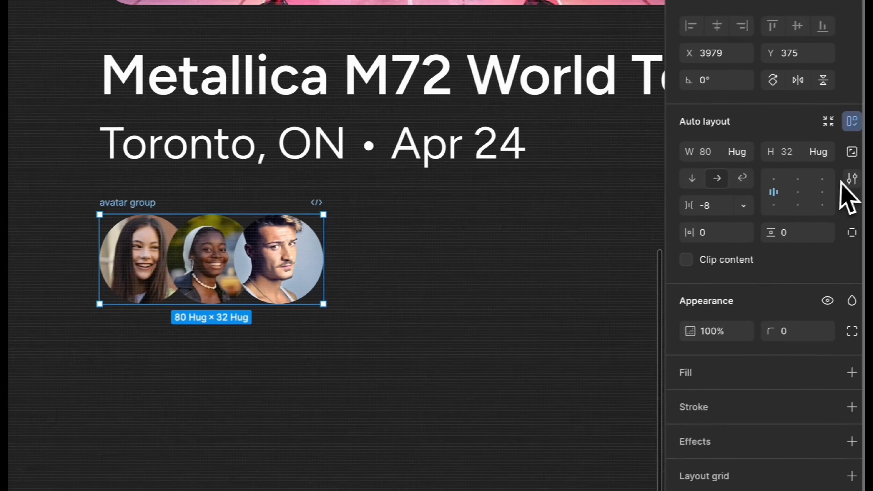
left_click(841, 186)
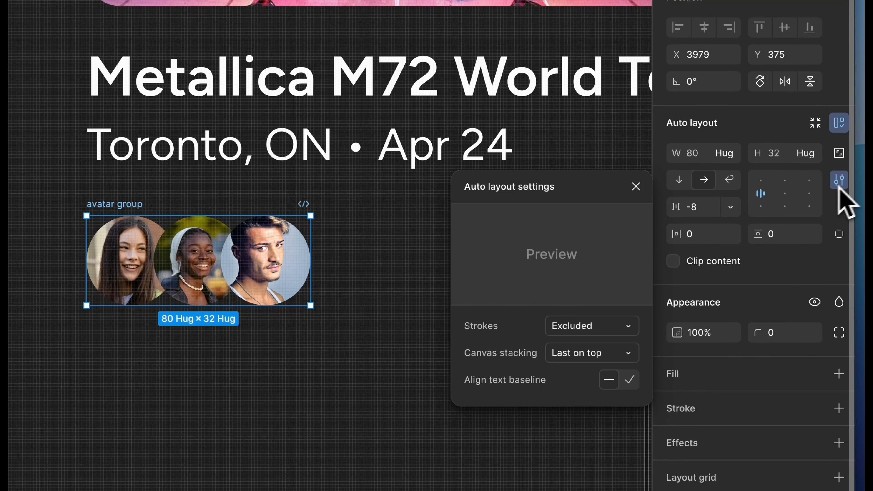
left_click(581, 354)
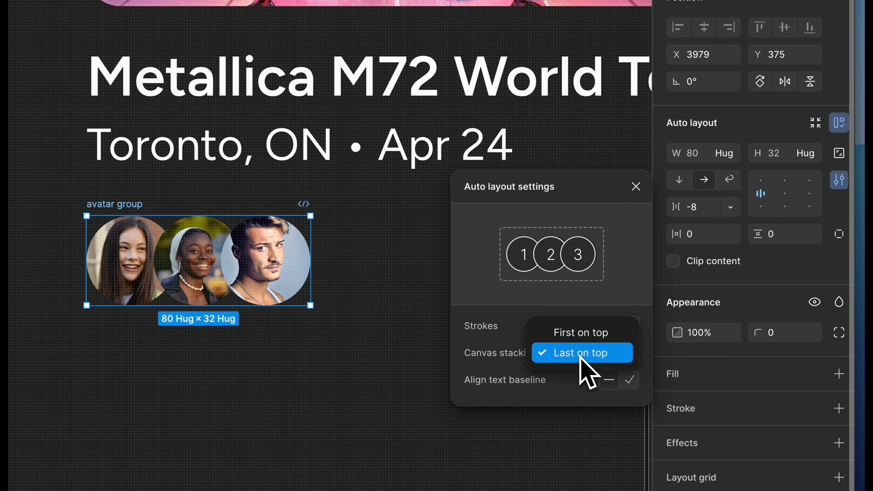
left_click(568, 332)
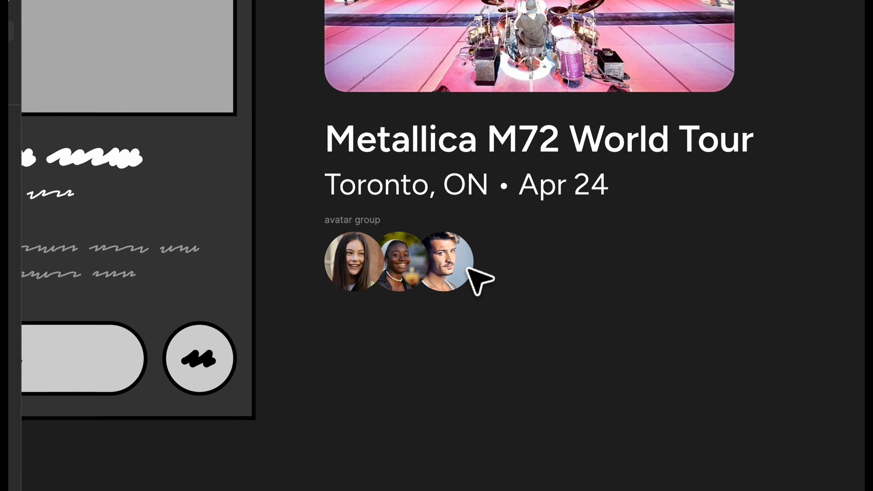
Duplicate the "Toronto, ON • Apr 24" subtitle and place the copy beside the avatar group, to its right.
scroll(467, 267, "down", 3)
left_click(396, 193)
scroll(365, 197, "up", 2)
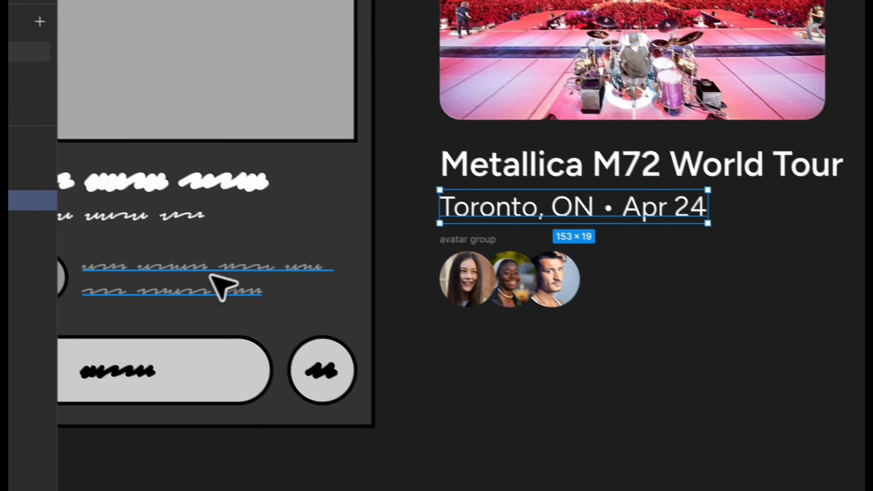
scroll(285, 274, "left", 5)
scroll(286, 274, "right", 8)
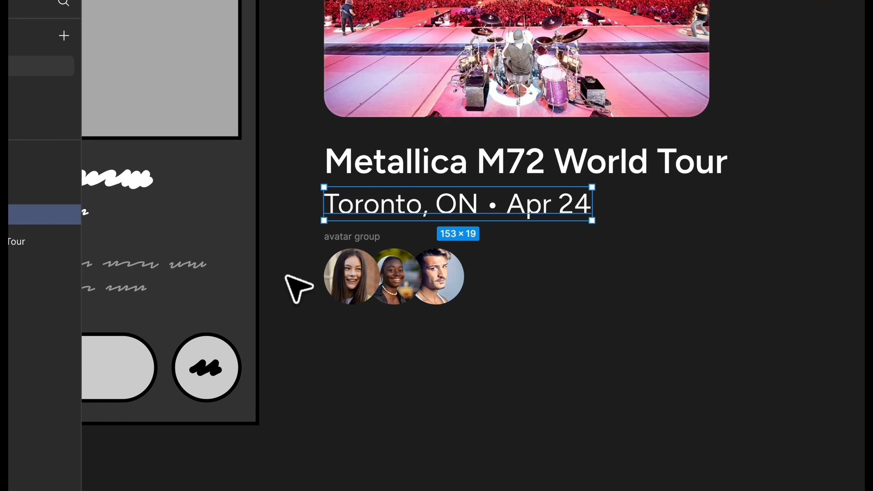
left_click_drag(345, 203, 501, 273)
Make the copied text smaller and grey, and replace its wording with three attendee names followed by "& 4k others are going".
double_click(502, 272)
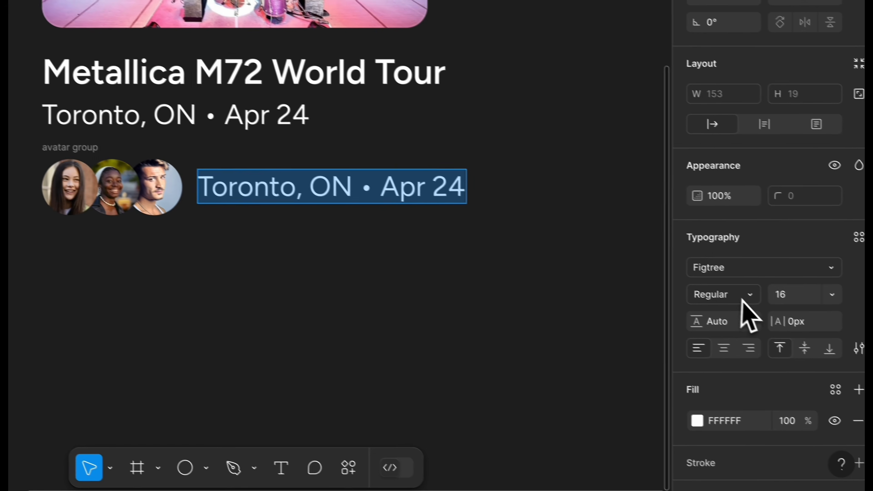
left_click(786, 295)
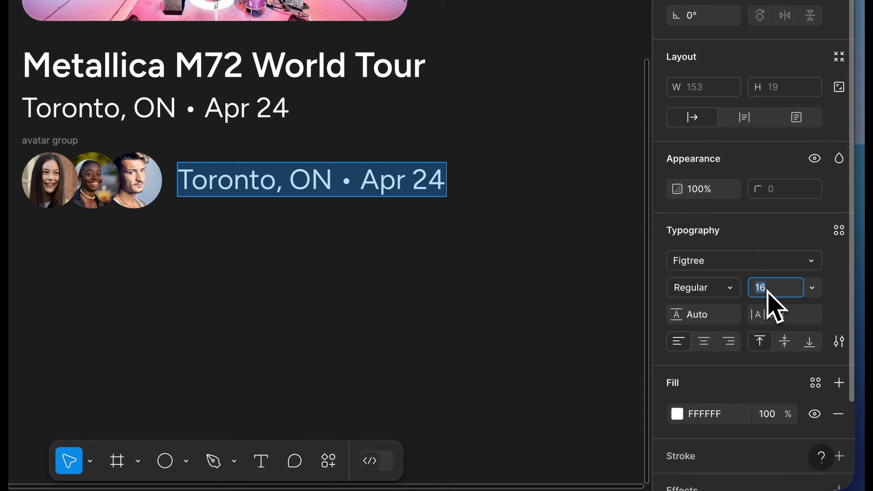
key("Return")
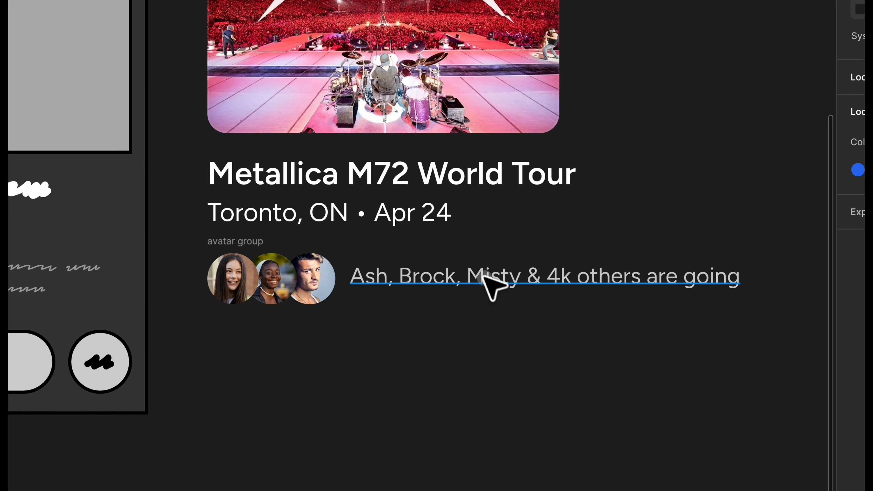
left_click_drag(483, 276, 485, 280)
left_click(757, 339)
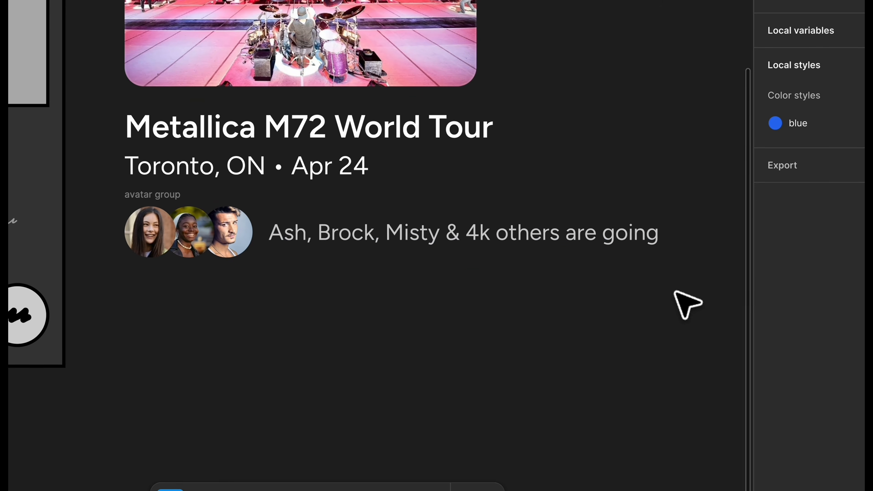
Wrap the avatar group and attendee text in a horizontal auto layout frame named "going" with a gap of 8.
left_click(127, 194)
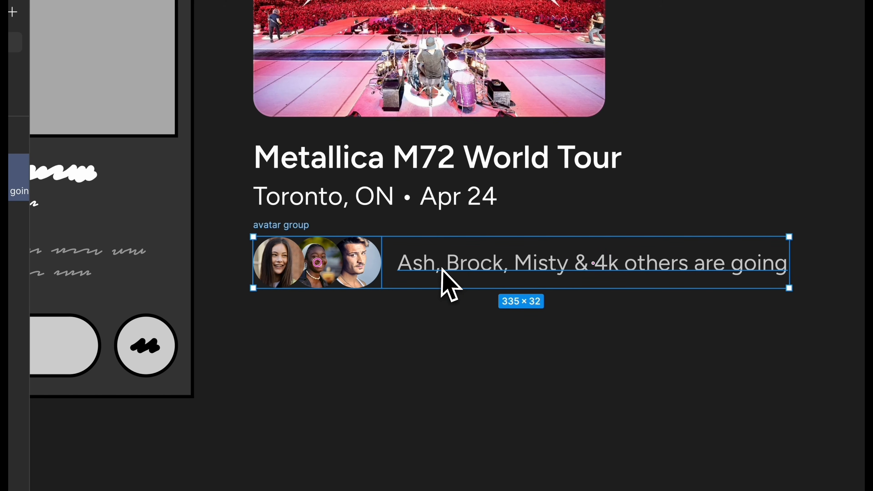
key("shift+a")
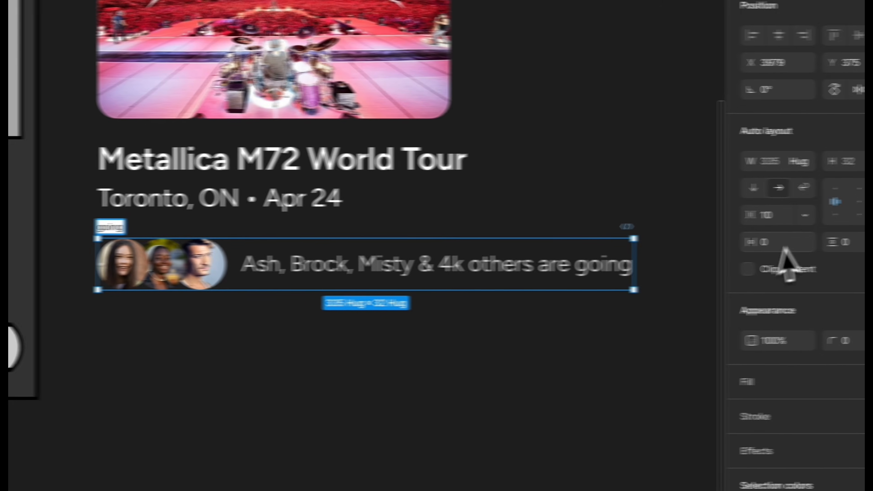
left_click(709, 218)
type("8")
key("Return")
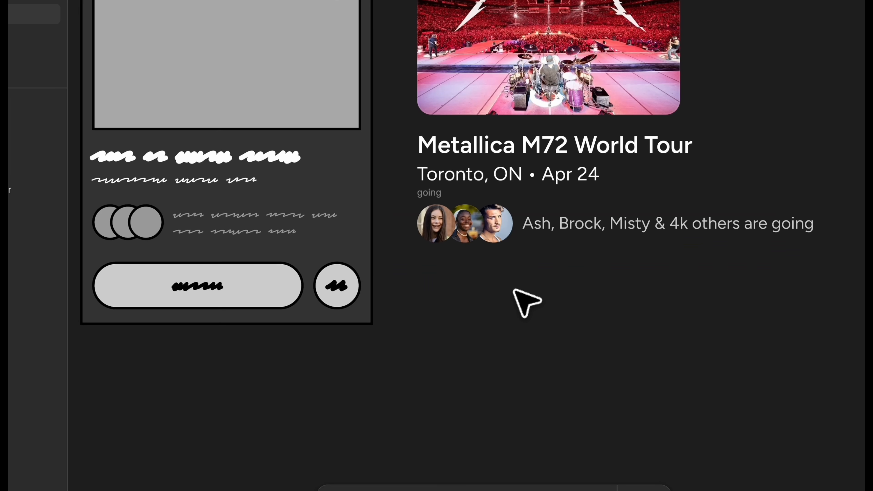
Add the text "Find tickets" below the attendee row and set its weight to SemiBold.
left_click(270, 281)
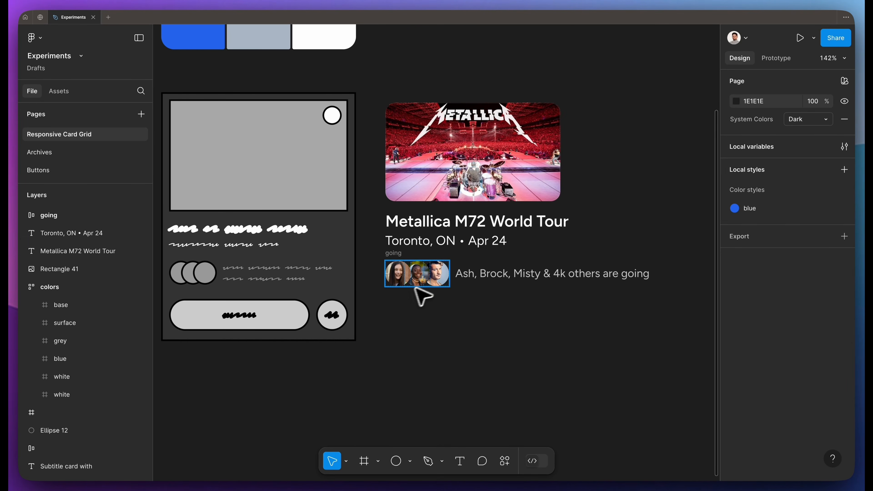
scroll(416, 303, "up", 5)
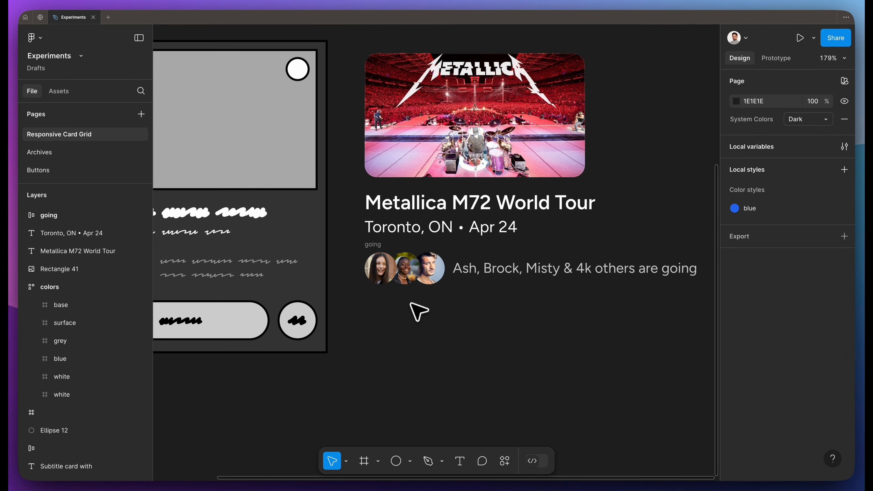
key("t")
left_click_drag(393, 306, 463, 328)
type("Find")
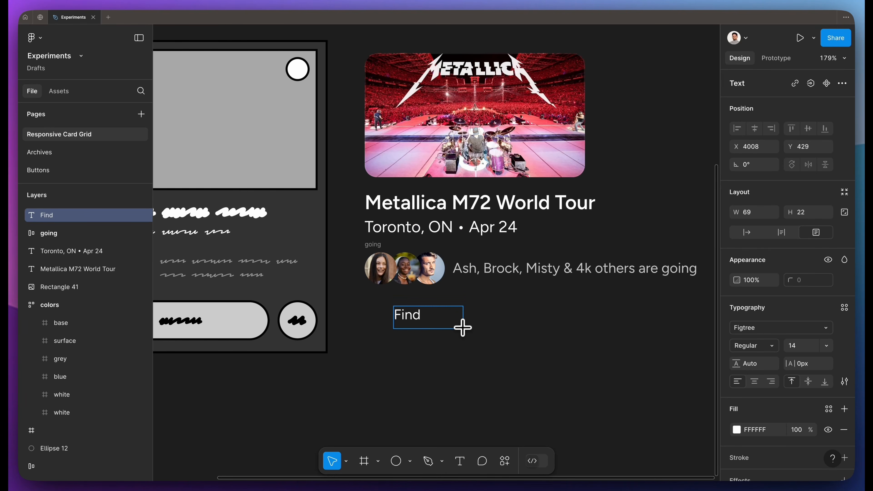
type(" tickers")
key("BackSpace")
key("Escape")
left_click(753, 346)
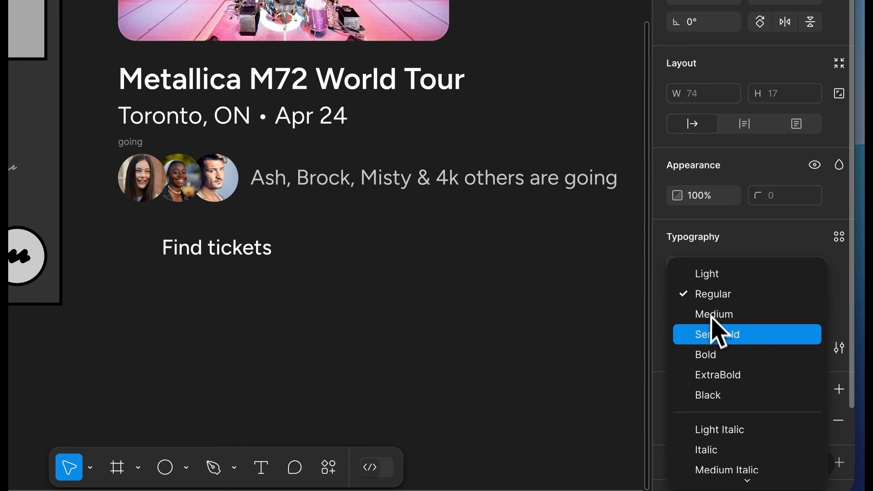
left_click(756, 368)
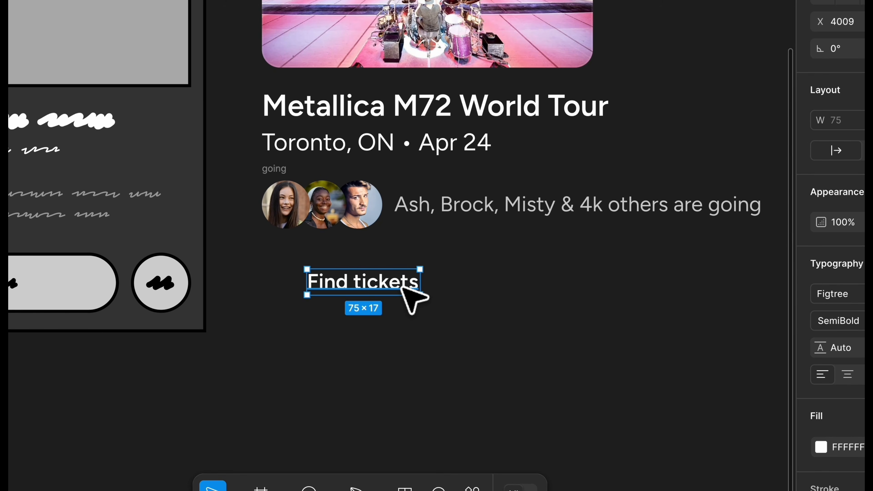
Wrap "Find tickets" in an auto layout frame named "button" and fill it with blue 2563EB sampled from the colour palette.
key("shift+a")
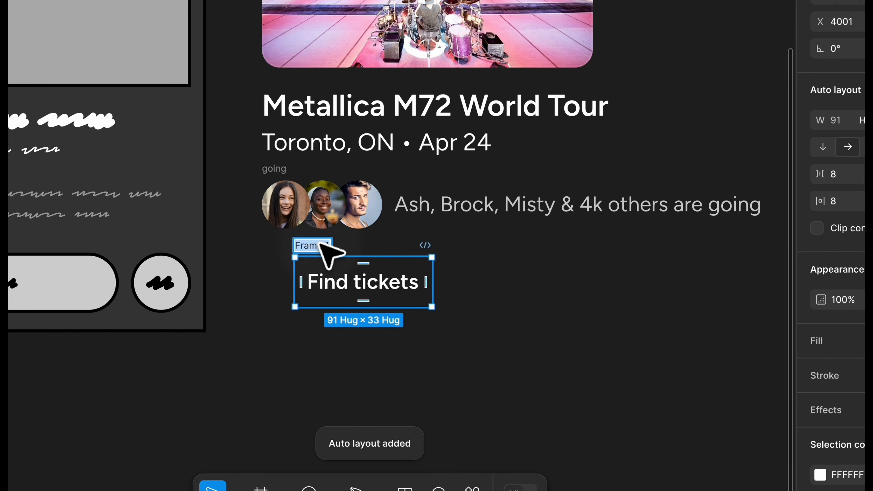
type("button")
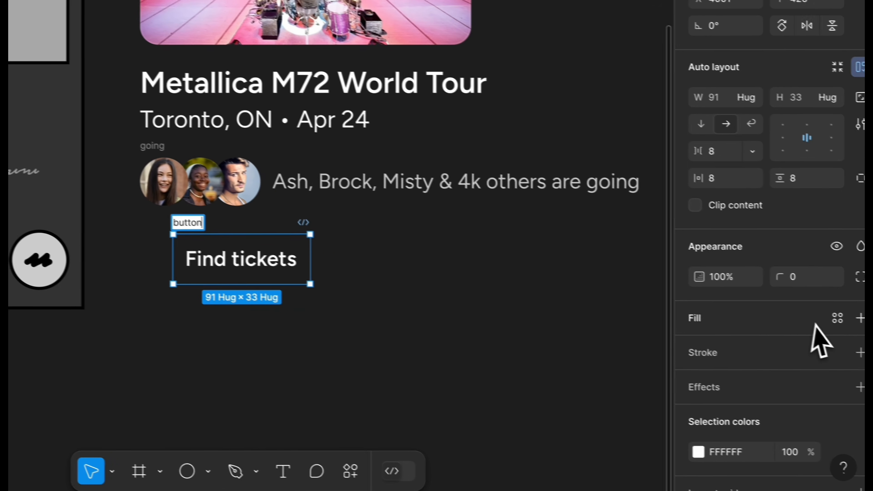
left_click(840, 314)
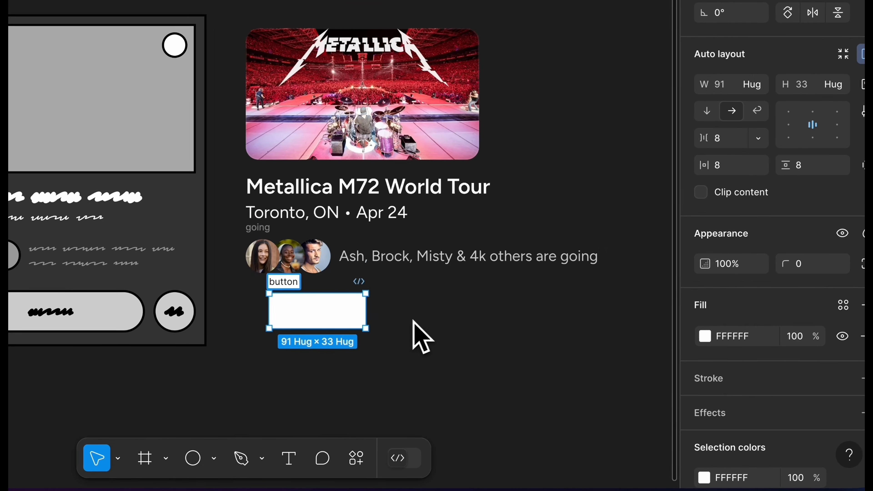
left_click(687, 342)
left_click(503, 301)
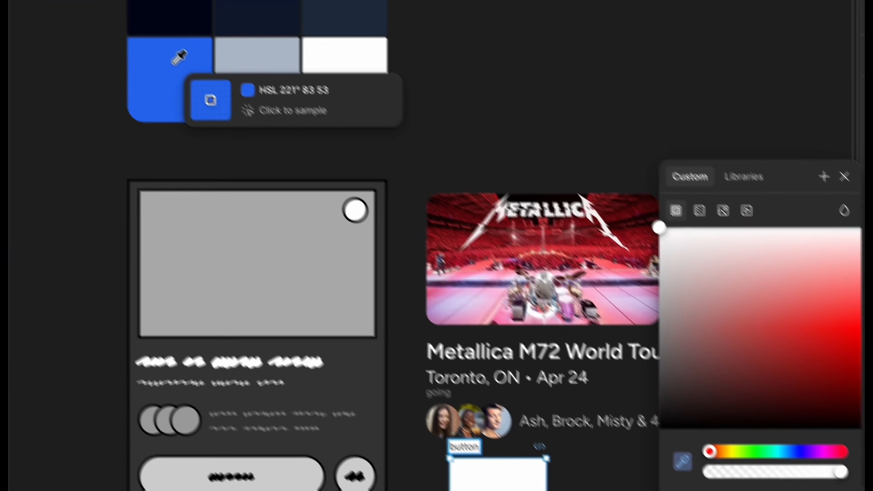
left_click(179, 58)
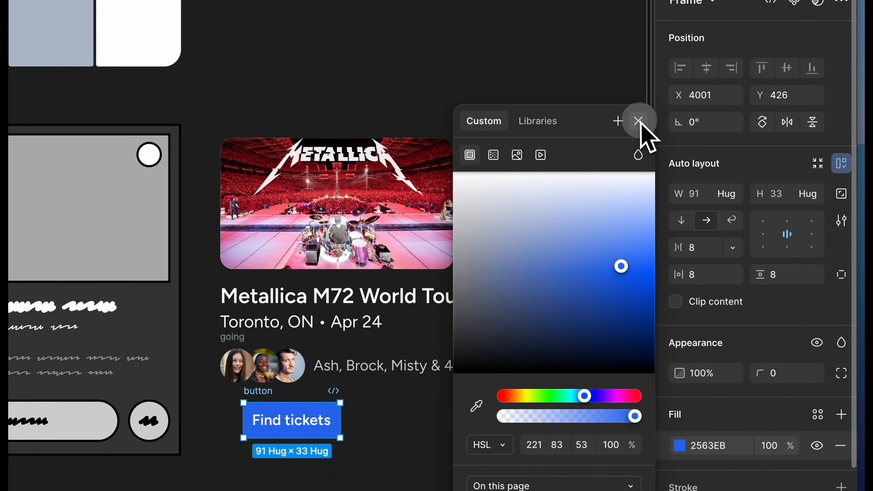
left_click(638, 121)
Set the button's corner radius to 99, horizontal padding to 16 and height to 40.
left_click(782, 373)
type("99")
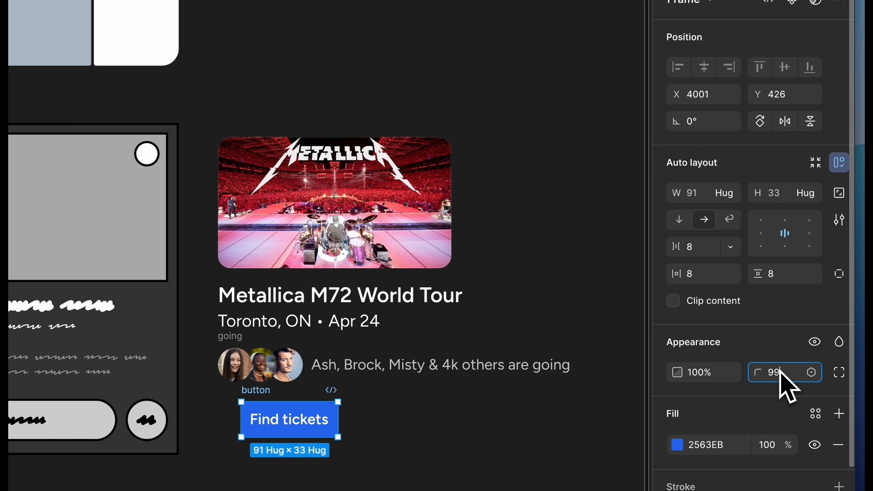
left_click(698, 273)
key("shift+Up")
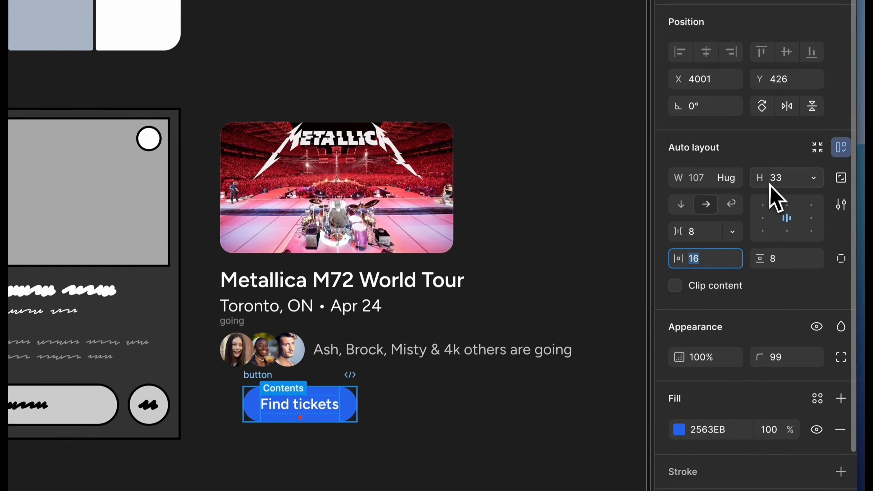
left_click(771, 182)
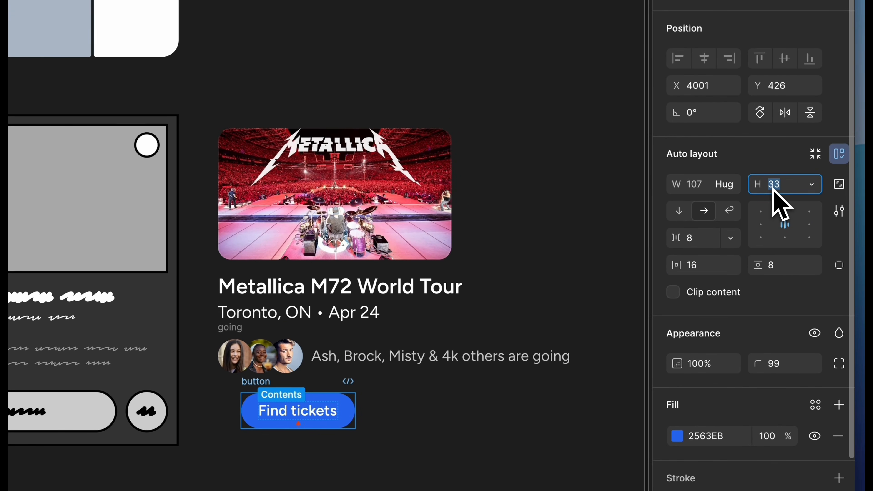
type("40")
key("Return")
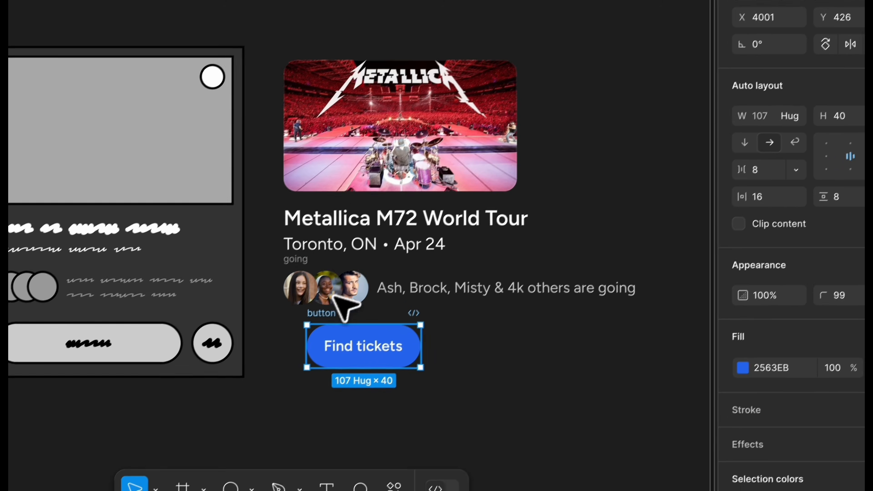
Align the button with the card's left edge below the attendee row and place a duplicate to its right.
left_click_drag(252, 383, 352, 386)
left_click_drag(430, 308, 431, 307)
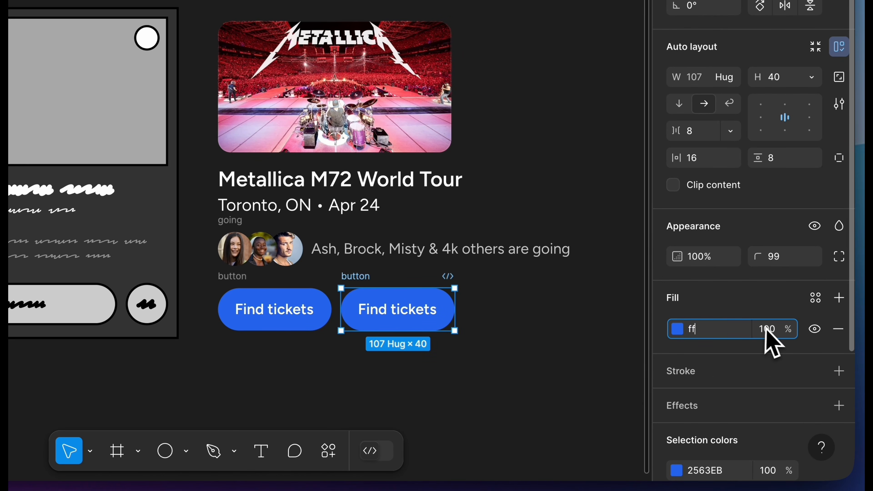
Set the duplicate button's fill to white FFFFFF at 10% opacity.
left_click(766, 329)
type("10")
key("Return")
left_click(478, 303)
scroll(478, 302, "right", 1)
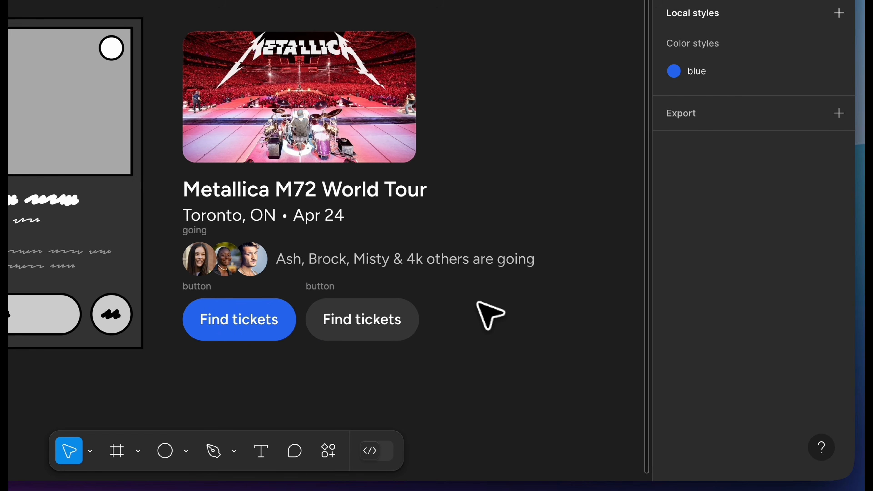
Run the Material Symbols plugin, search for "more" and insert the horizontal three-dot icon.
scroll(384, 306, "up", 2)
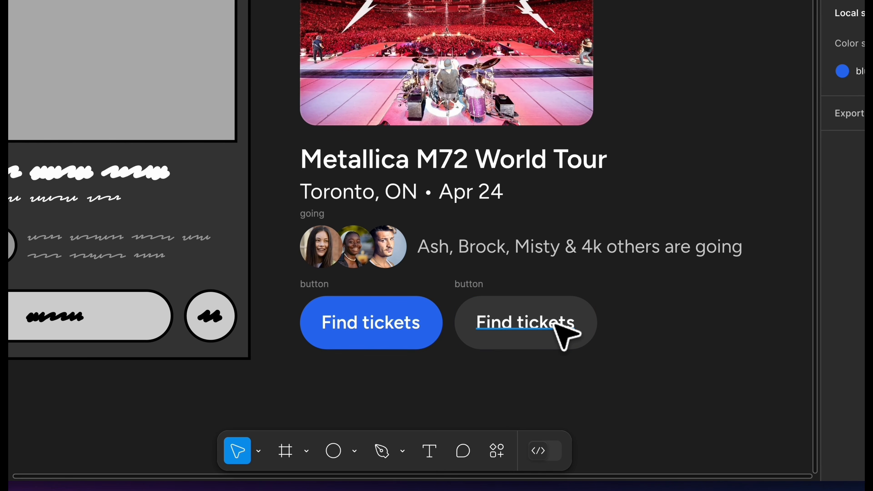
left_click(502, 458)
left_click(344, 177)
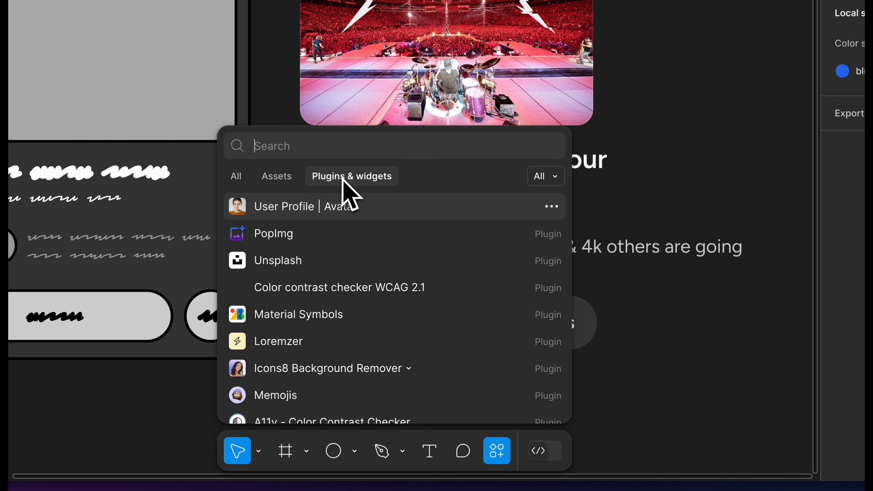
left_click(294, 313)
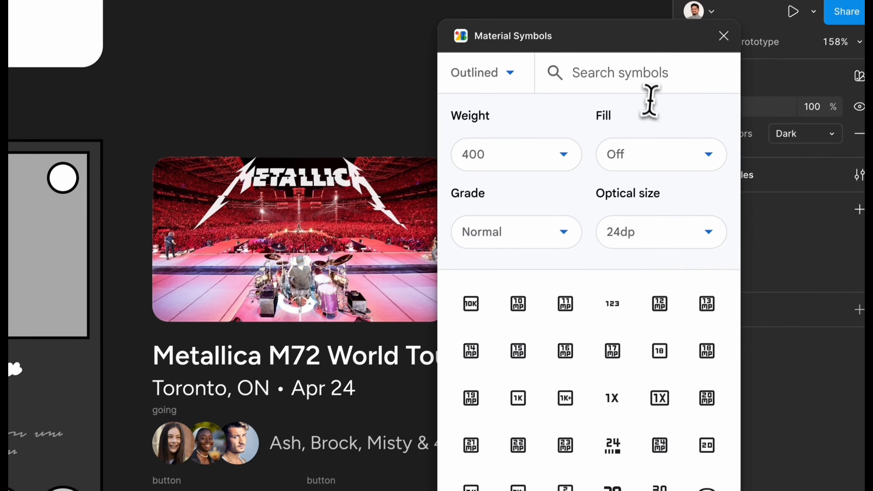
type("more")
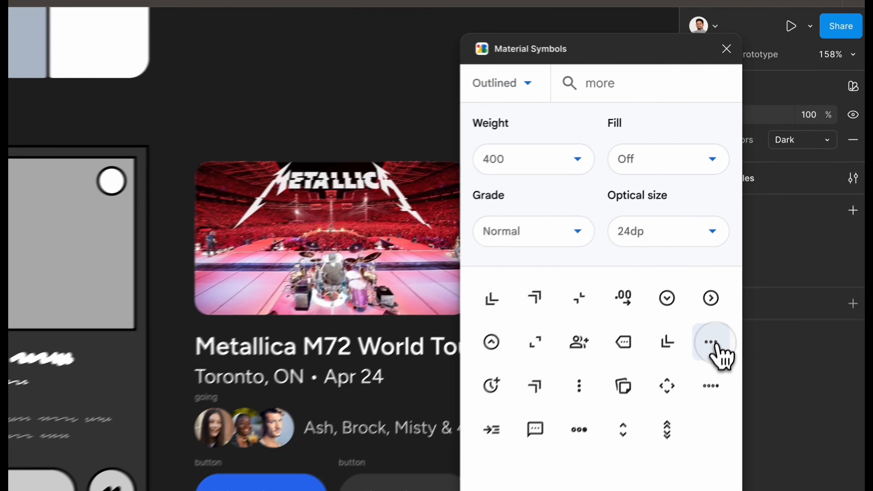
left_click(744, 267)
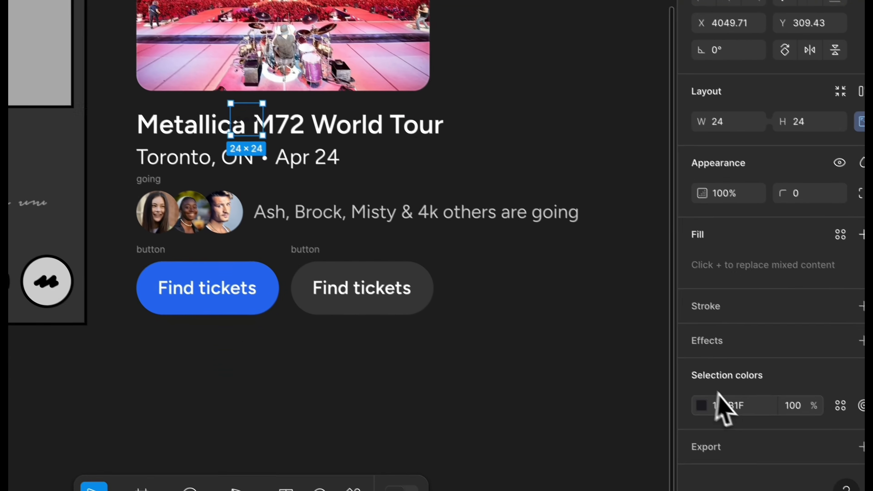
Recolour the three-dot icon to white FFFFFF and move it to the empty canvas beside the second button.
left_click(802, 476)
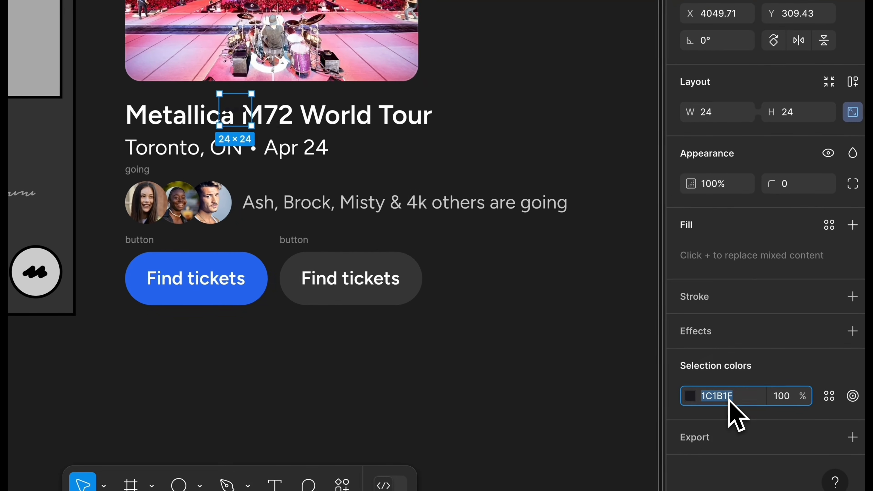
type("f")
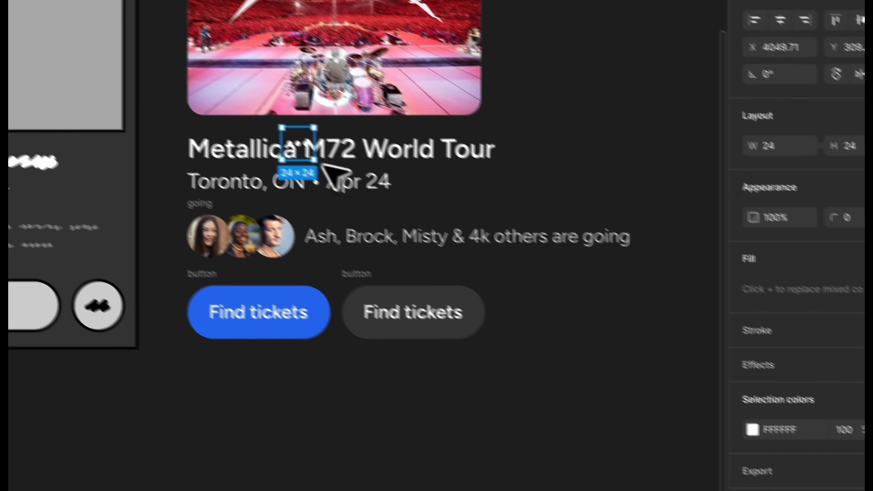
left_click_drag(236, 107, 518, 279)
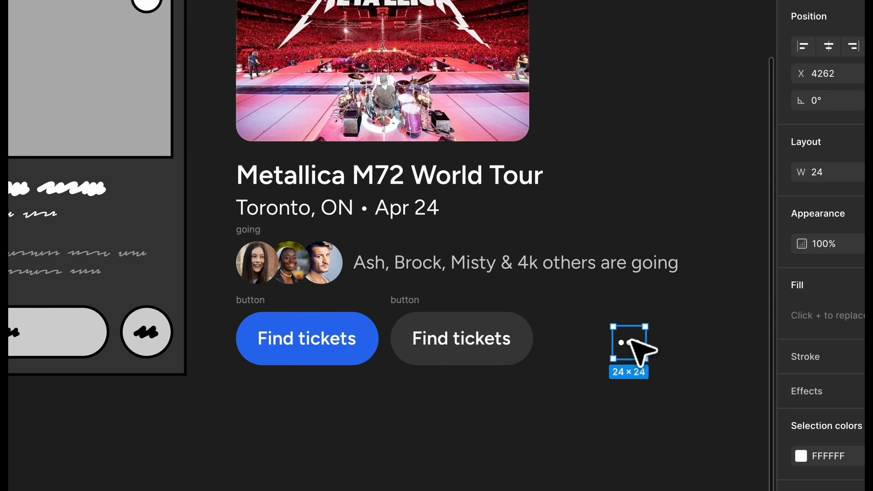
Replace the second button's text with the three-dot icon and set that button's width to 40.
key("super+x")
left_click(487, 342)
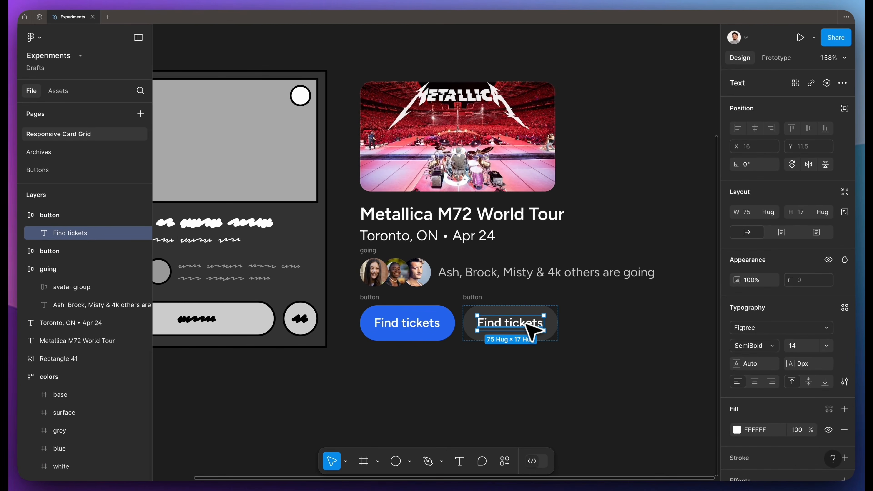
key("super+shift+r")
left_click(477, 298)
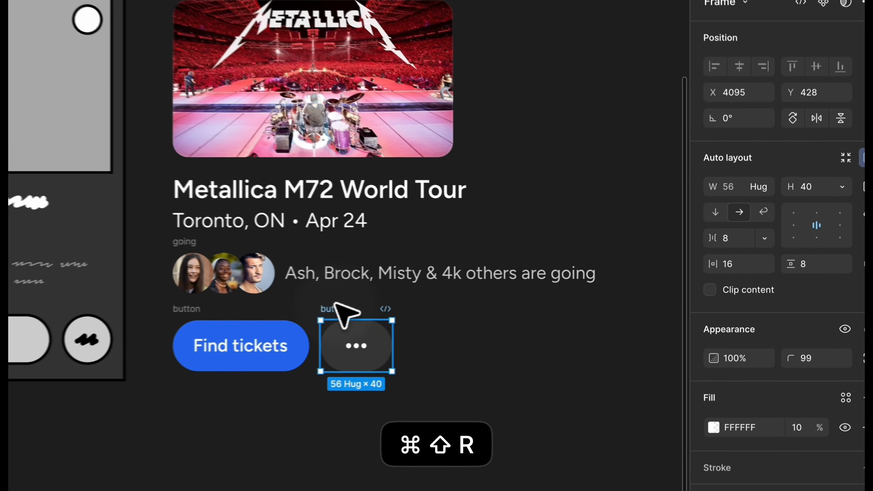
left_click(749, 214)
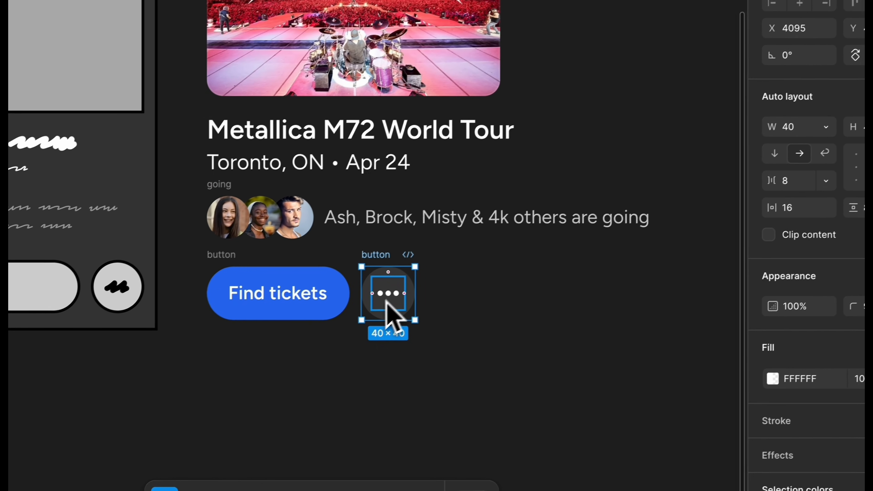
left_click(468, 298)
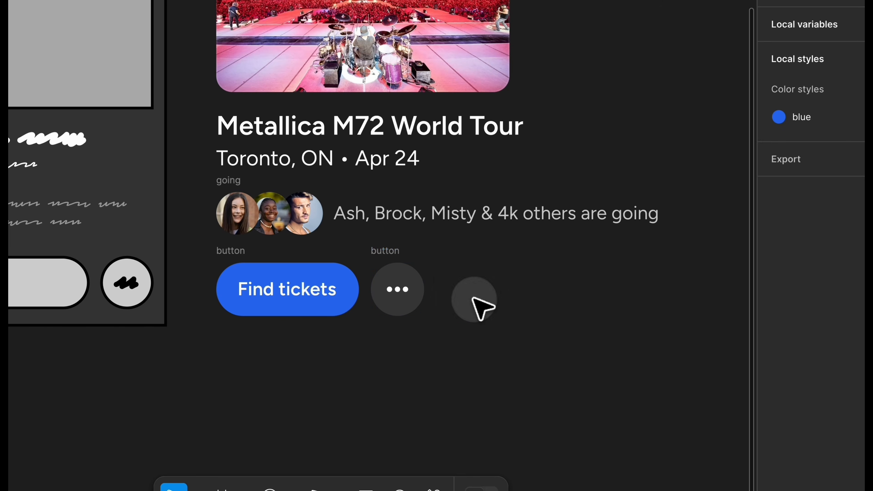
Wrap the two buttons in a horizontal auto layout frame named "button group".
scroll(474, 298, "down", 1)
scroll(475, 298, "left", 2)
left_click_drag(557, 339, 297, 251)
key("shift+a")
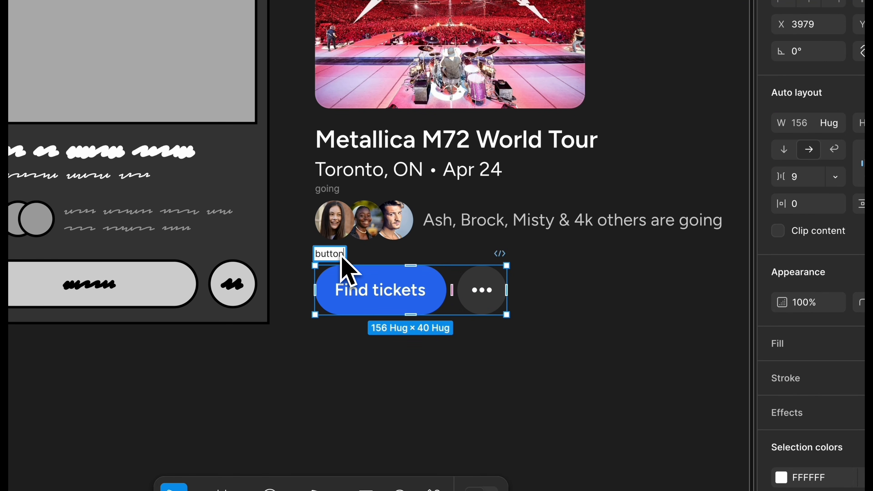
key("Escape")
scroll(449, 283, "up", 2)
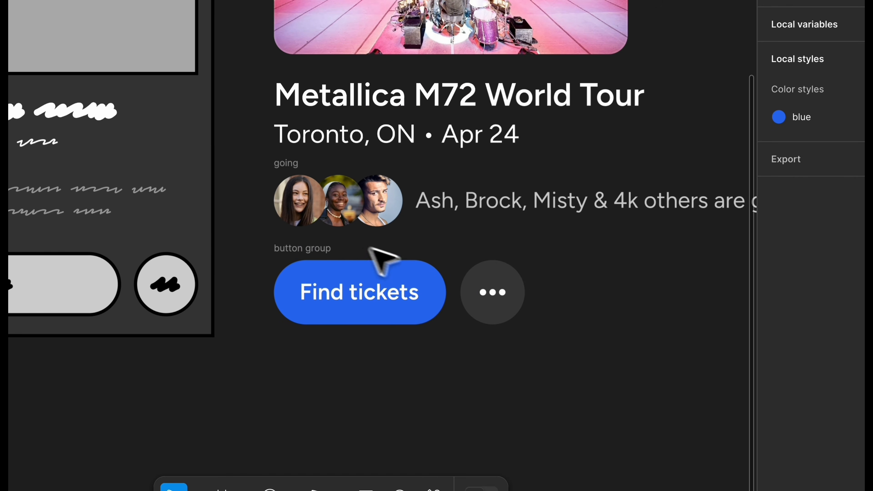
Set the gap between the items in the button group to 8.
left_click(322, 245)
left_click(798, 177)
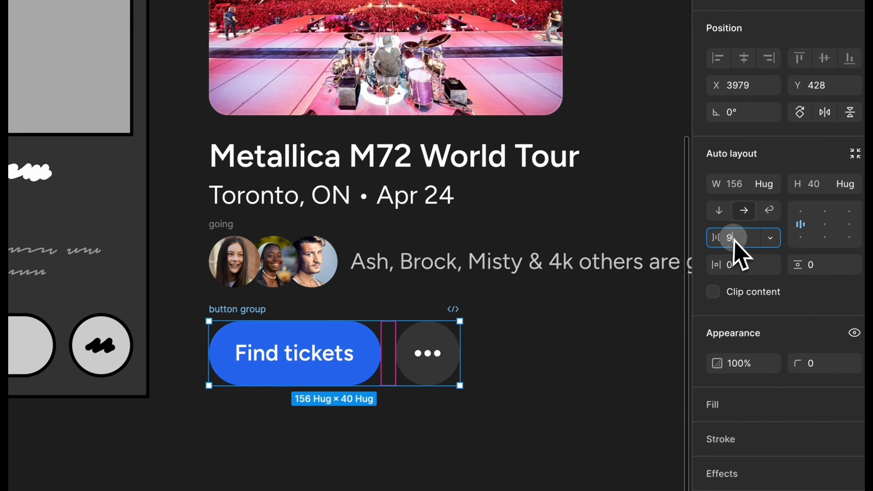
type("8")
key("Return")
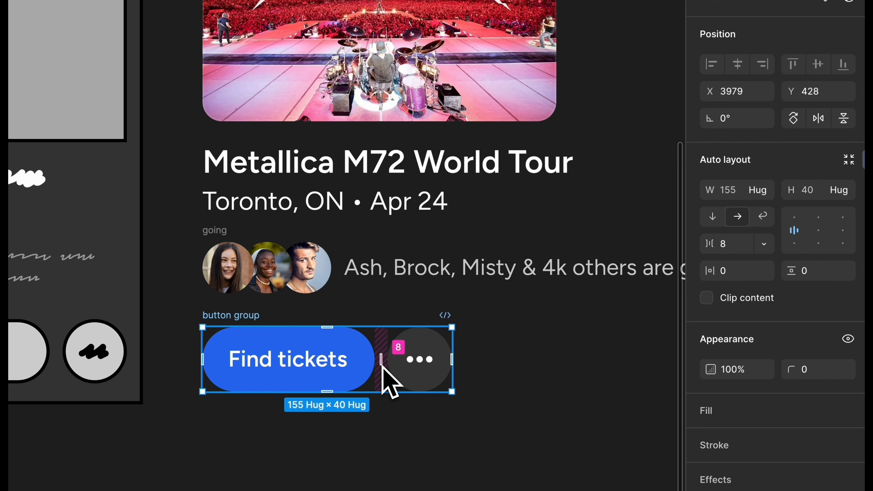
key("Escape")
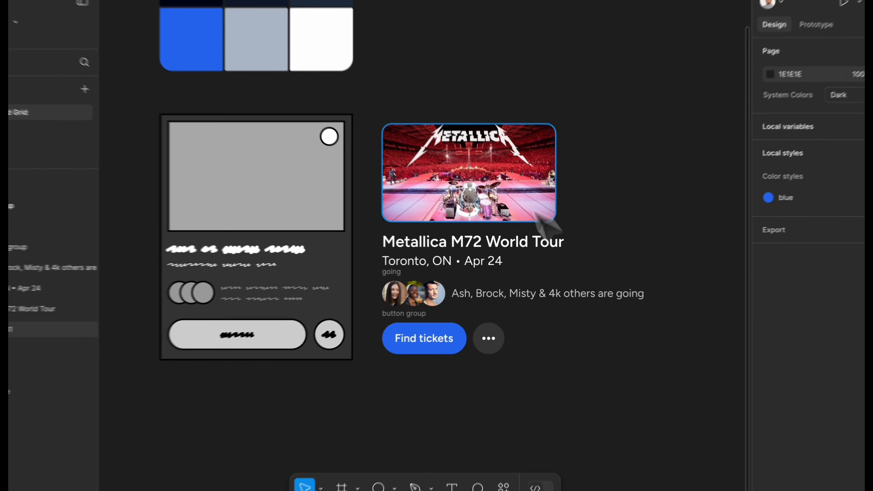
Insert a white heart icon from Material Symbols and place it above and to the right of the event image.
left_click(464, 221)
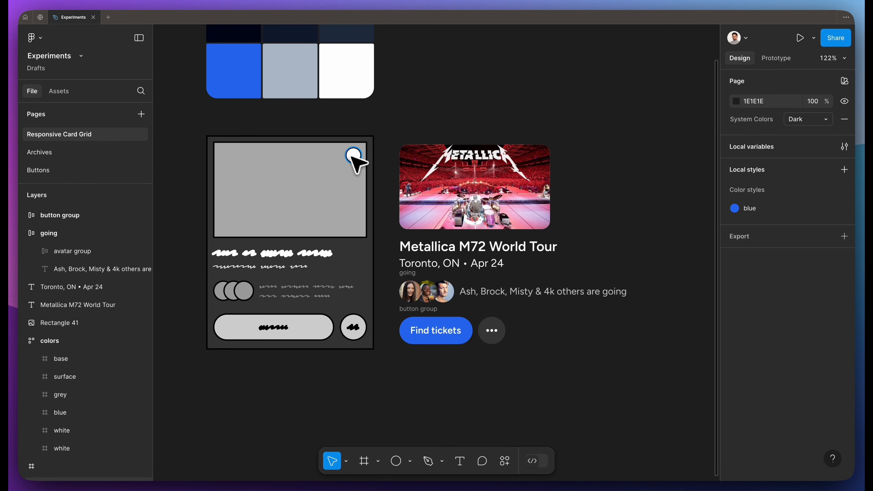
left_click(504, 461)
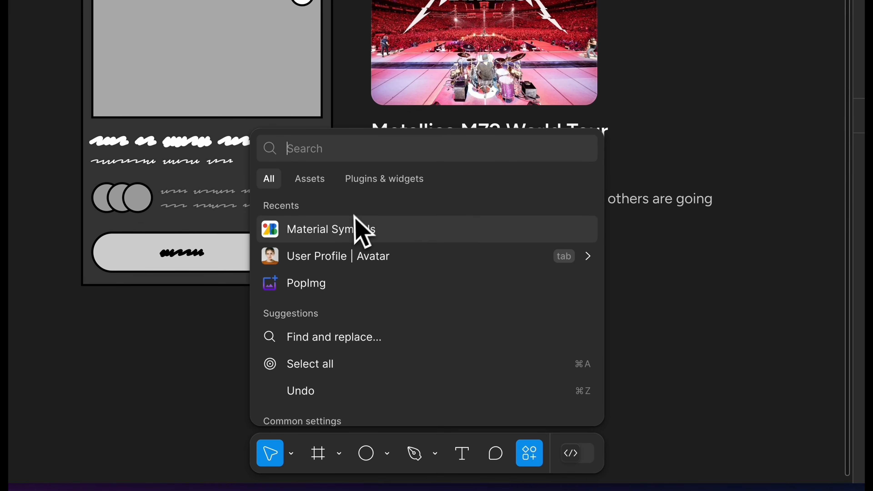
left_click(351, 229)
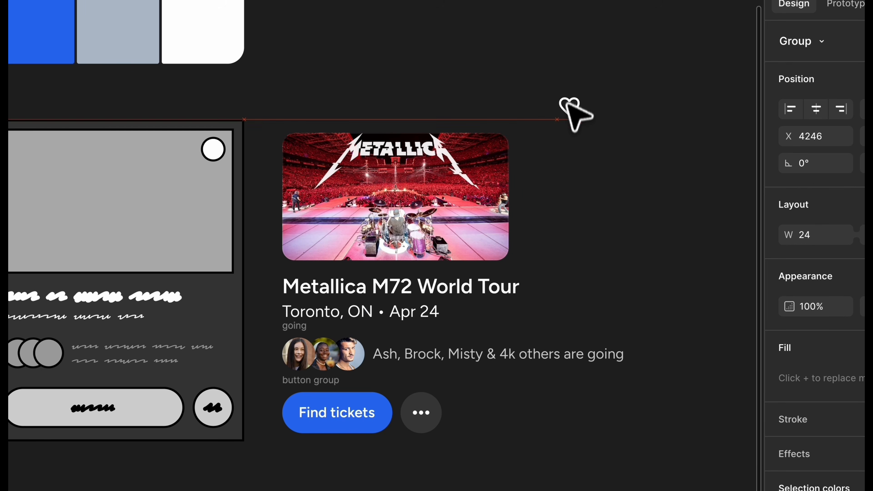
left_click(626, 132)
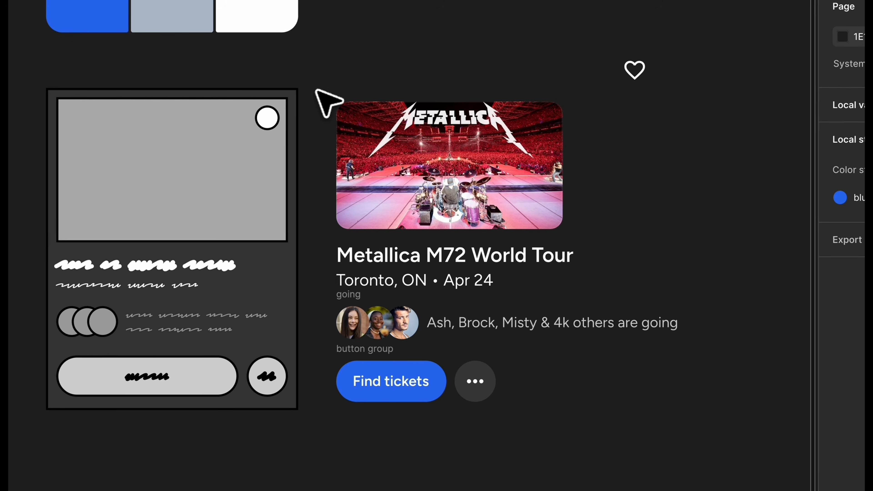
Wrap the image, title, subtitle, attendee row and button group in a vertical auto layout frame named "card".
left_click_drag(268, 125, 638, 457)
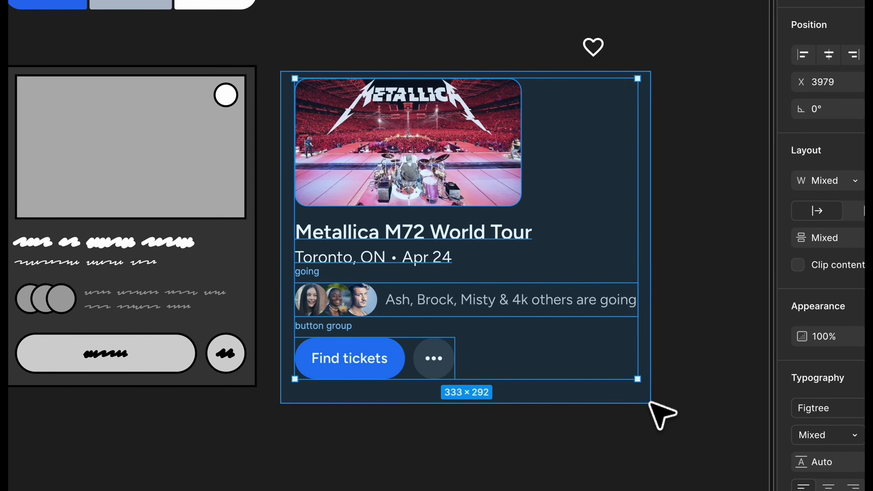
left_click_drag(662, 415, 662, 415)
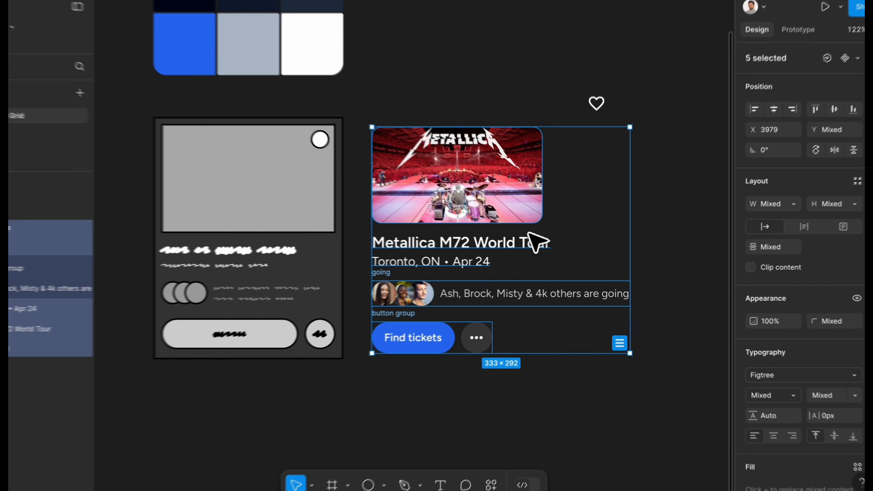
scroll(852, 265, "down", 5)
key("shift+a")
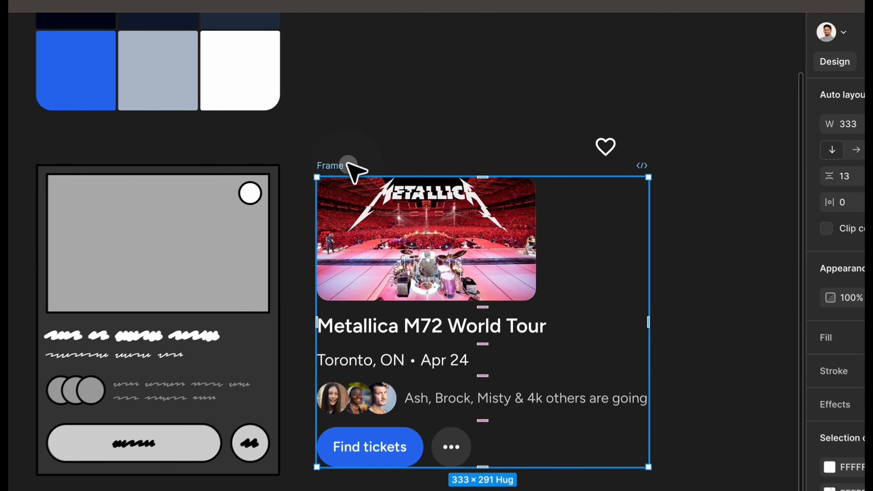
double_click(395, 130)
type("card")
key("Return")
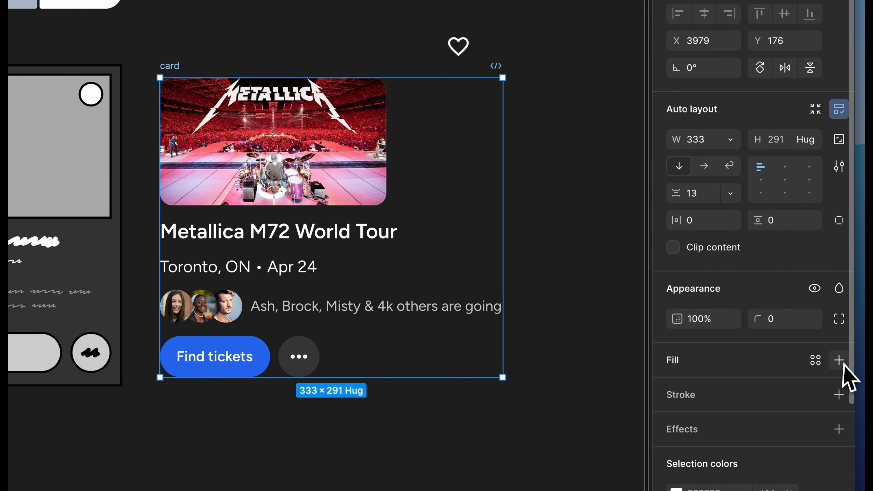
Fill the card with dark navy 0F172A and set its horizontal padding, vertical padding and item gap to 16.
left_click(841, 363)
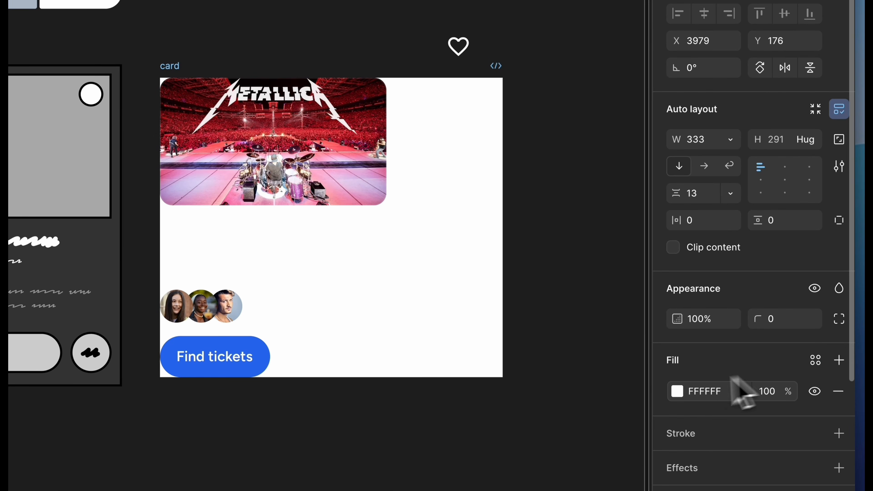
left_click(677, 392)
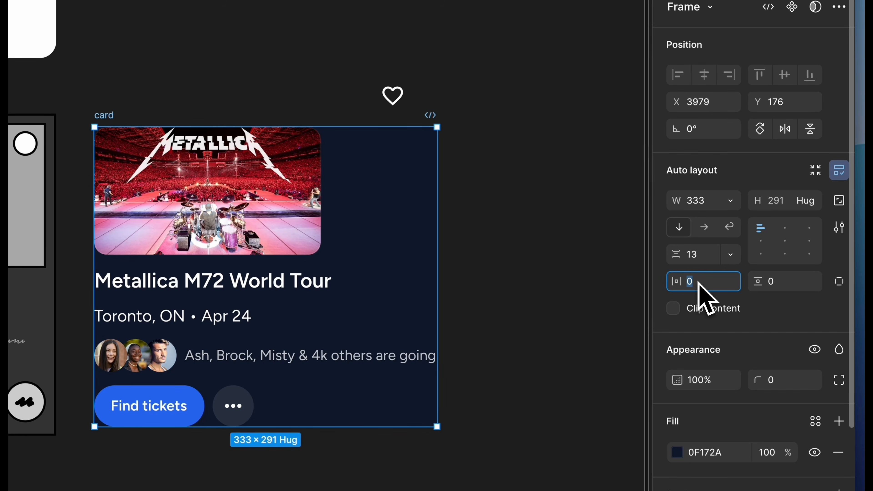
type("16")
left_click(772, 283)
type("16")
left_click(701, 254)
type("16")
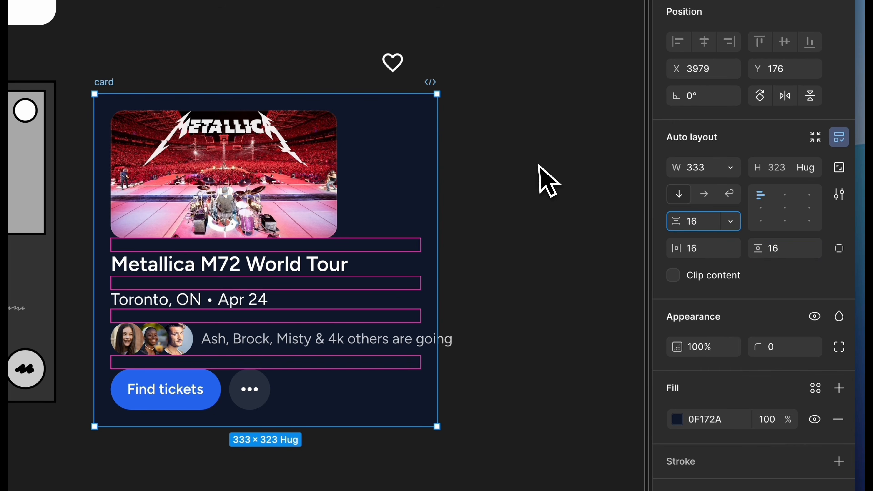
Set the card's corner radius to 28.
left_click(779, 383)
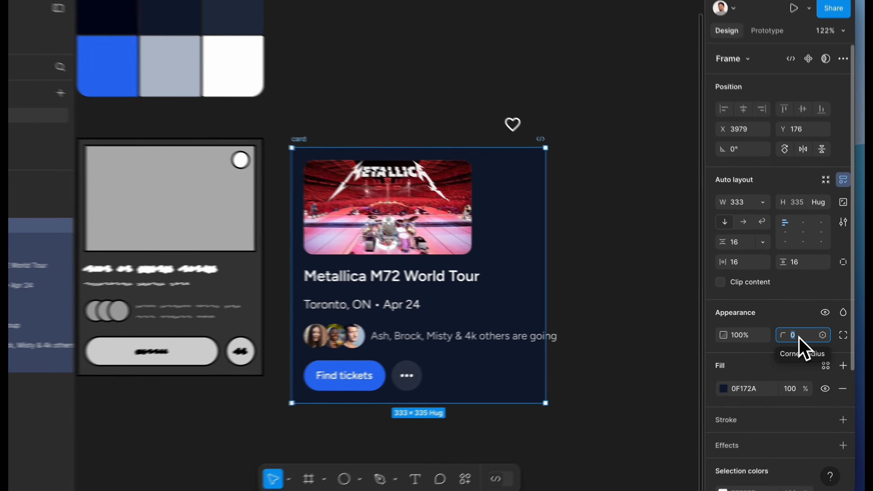
type("28")
key("Return")
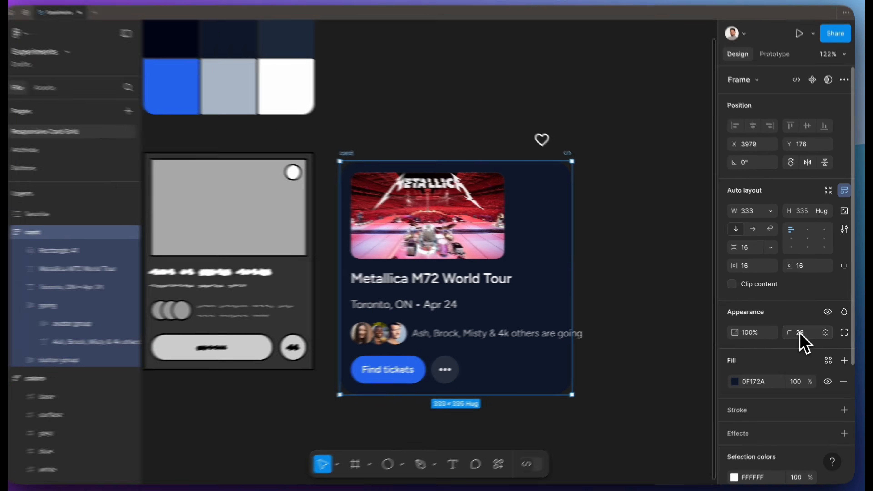
Add a 1 px inside stroke to the card in white FFFFFF at 10% opacity.
left_click(643, 236)
left_click(393, 203)
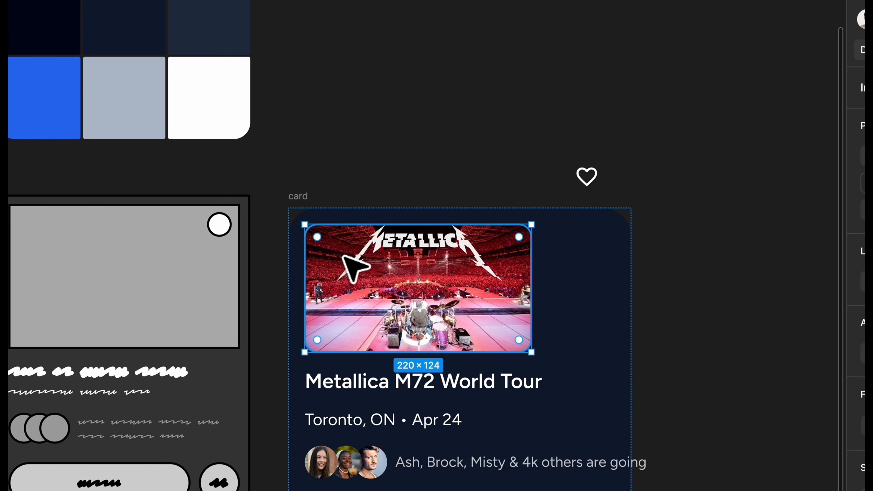
left_click(335, 216)
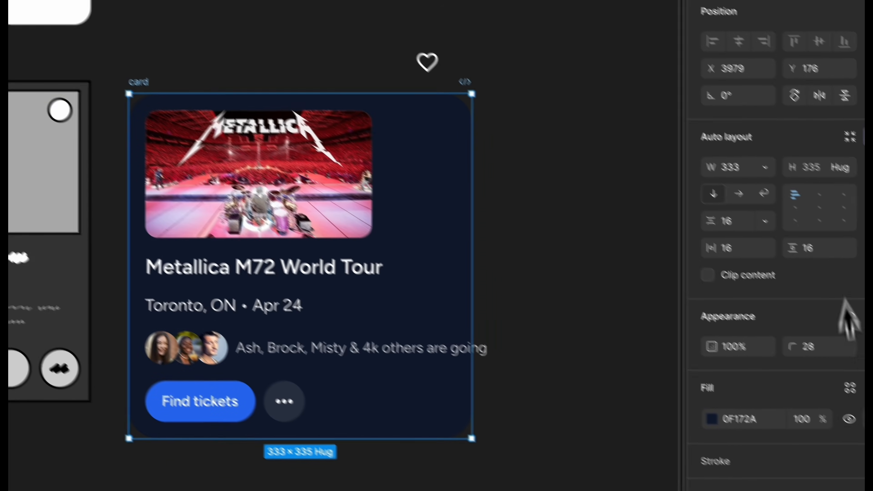
scroll(838, 337, "down", 3)
left_click(840, 311)
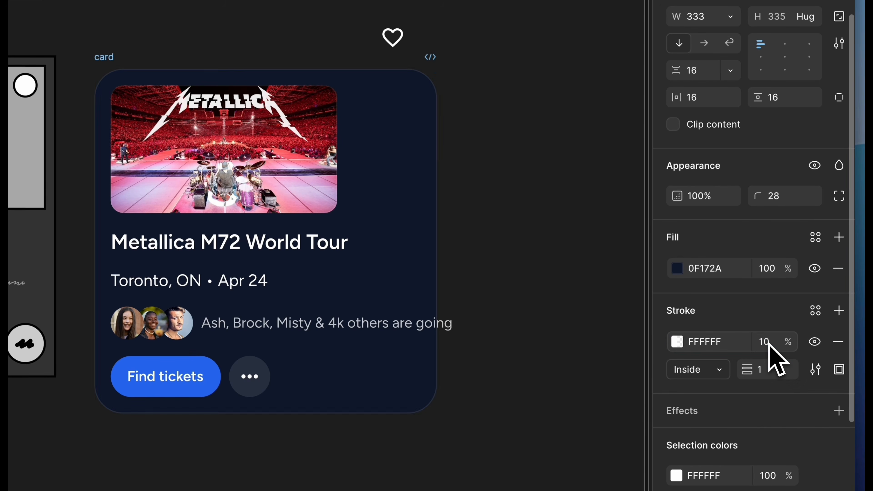
Resize the card to a width of about 295.
left_click(525, 202)
left_click(389, 192)
left_click_drag(437, 178, 460, 178)
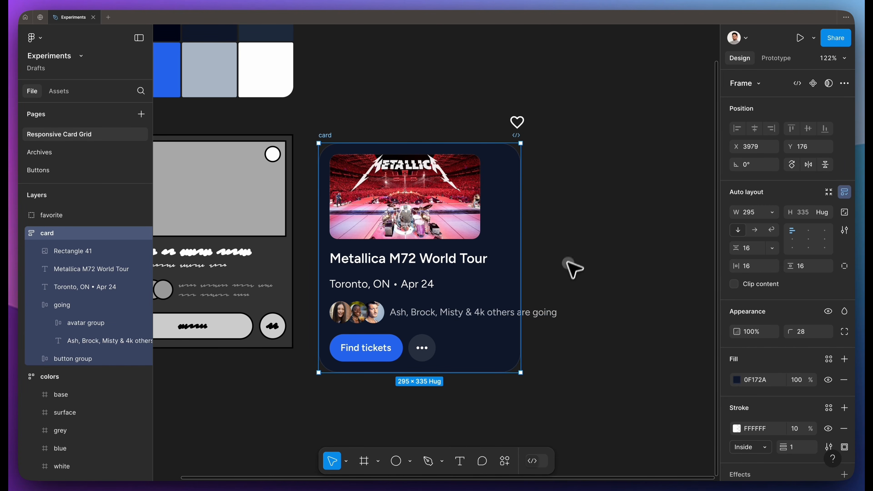
Set all five items inside the card to fill the container's width.
left_click(427, 187)
key("super+a")
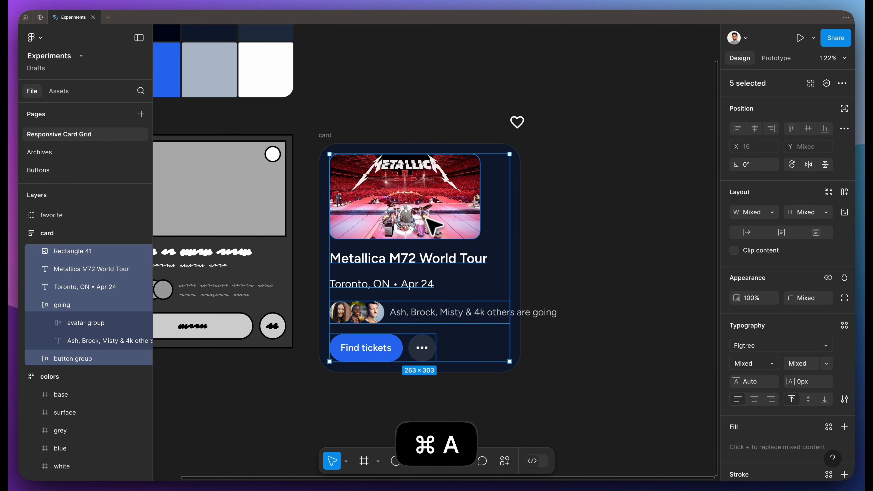
left_click(758, 213)
left_click(782, 239)
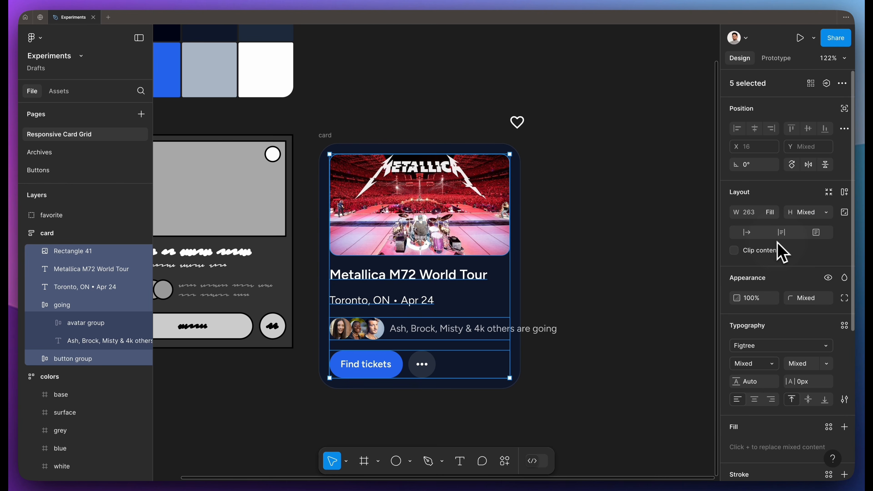
Make the attendees text fill the remaining width of its row so it wraps, and widen the card slightly.
left_click(546, 335)
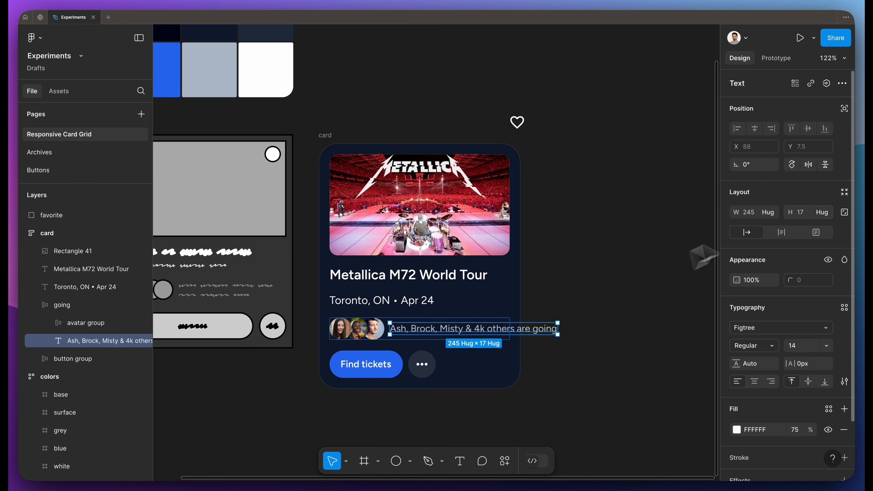
left_click(778, 229)
left_click(591, 244)
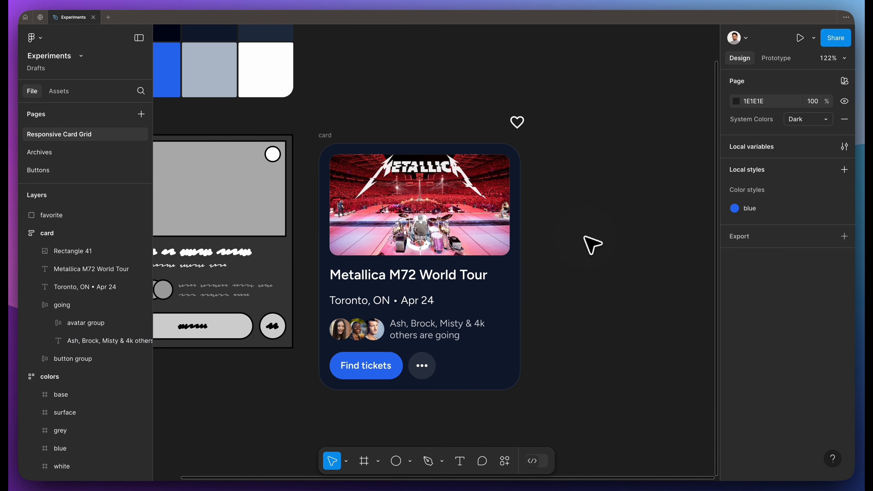
left_click(368, 154)
left_click_drag(528, 224, 546, 231)
Make the Find tickets button fill the remaining width of the button group, and resize the card to 316 wide.
left_click(361, 376)
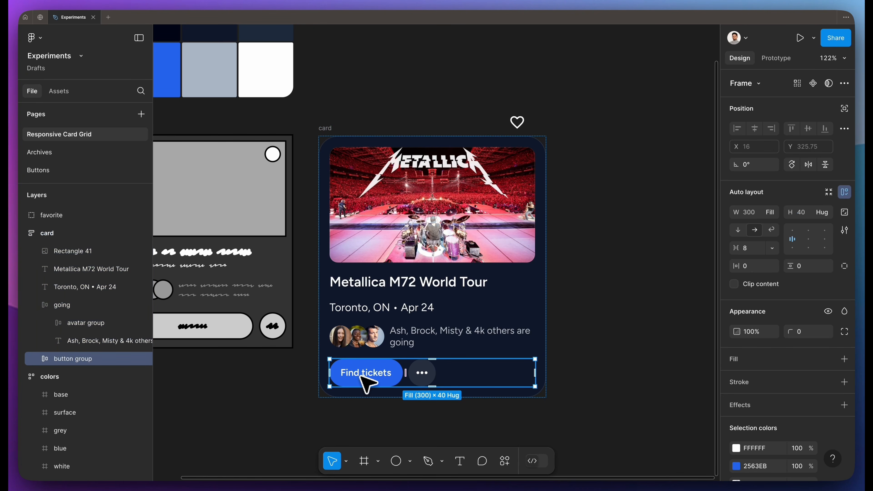
left_click(366, 381)
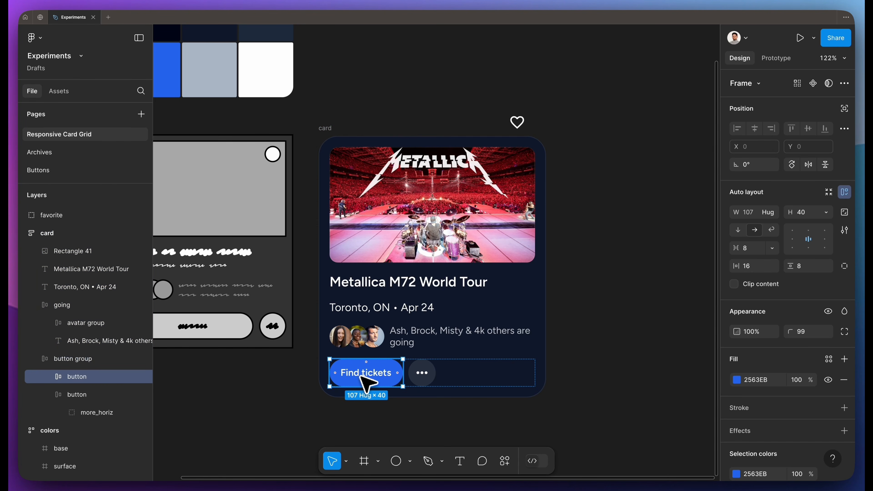
left_click(772, 215)
left_click(776, 225)
left_click(636, 234)
left_click(531, 216)
left_click_drag(546, 214, 535, 200)
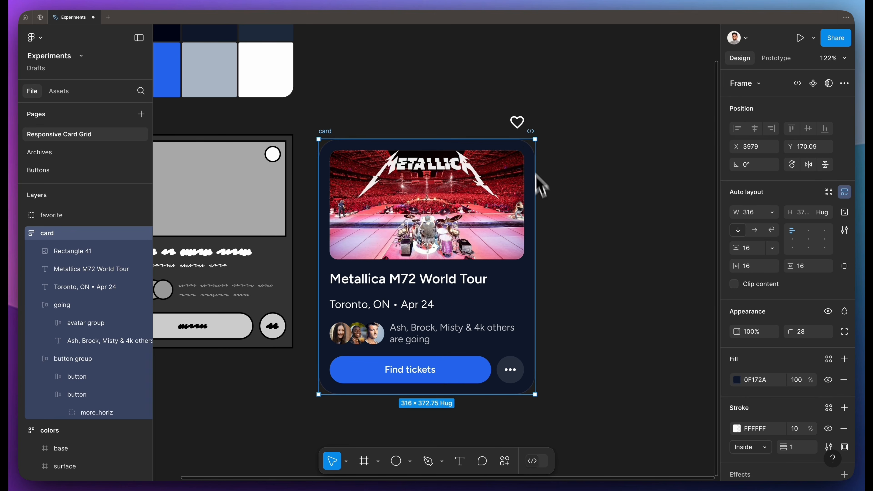
Move the heart icon into the card and make it ignore the card's auto layout.
left_click(518, 124)
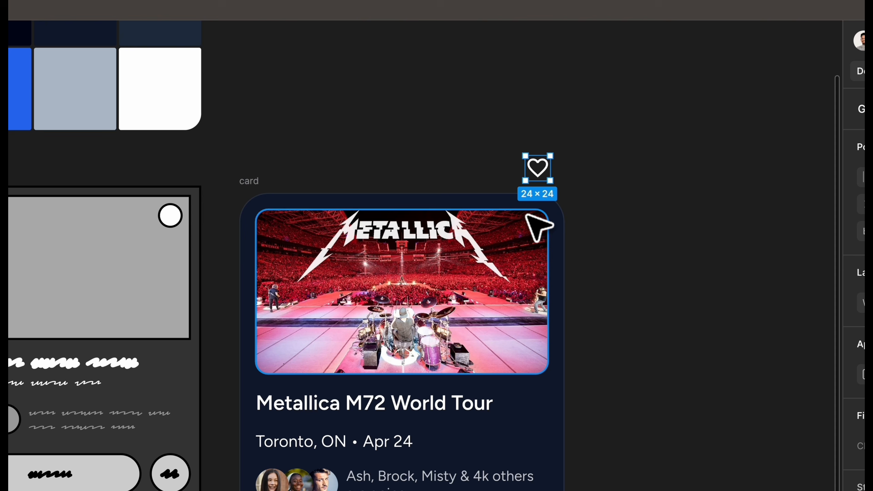
left_click_drag(313, 197, 297, 218)
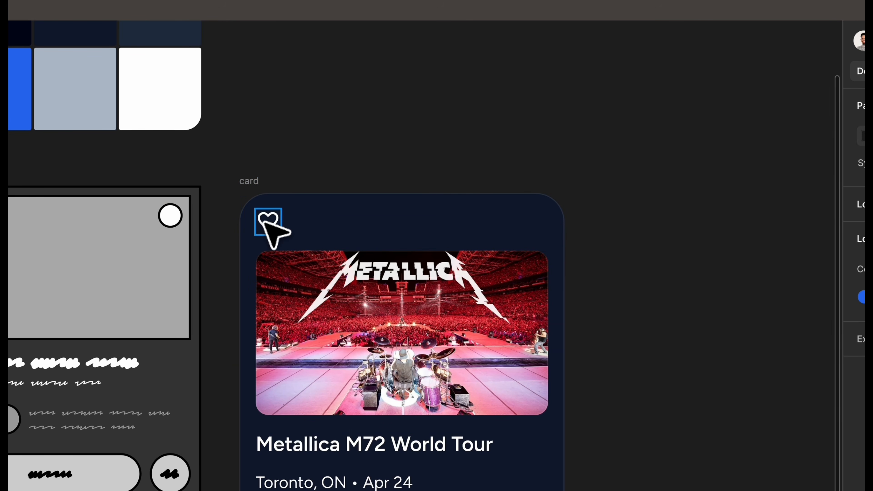
left_click(252, 180)
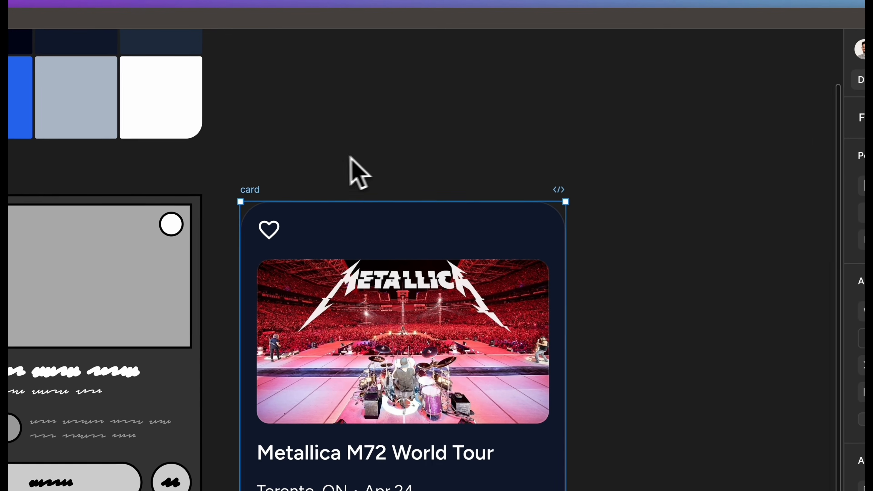
left_click(270, 229)
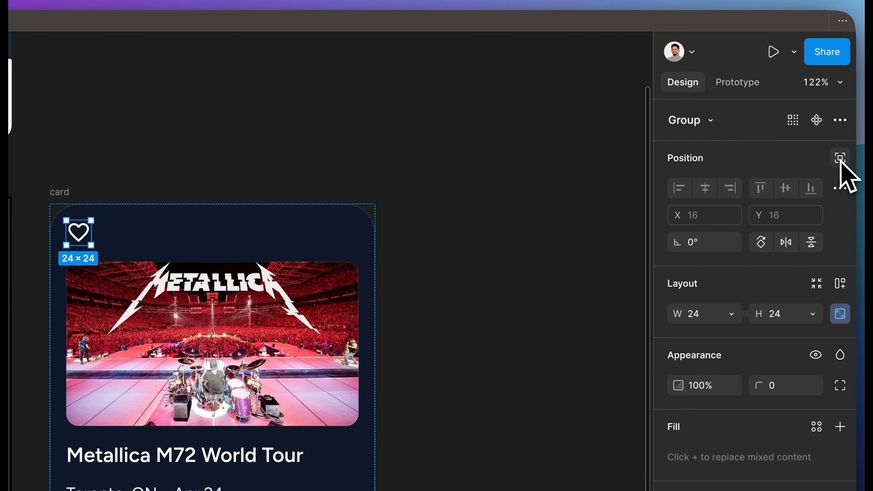
left_click(839, 160)
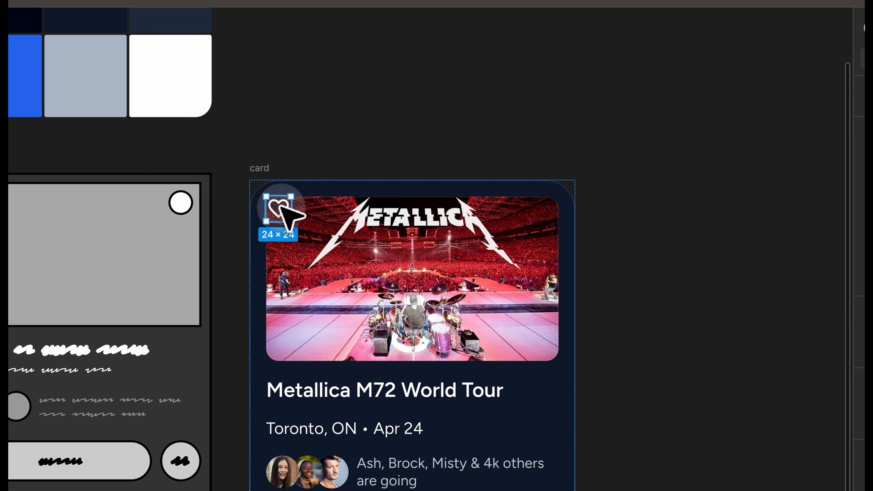
Position the heart icon over the image's upper-right corner at X 268, Y 23.91, about 24 from the card's edges.
left_click_drag(280, 206, 537, 212)
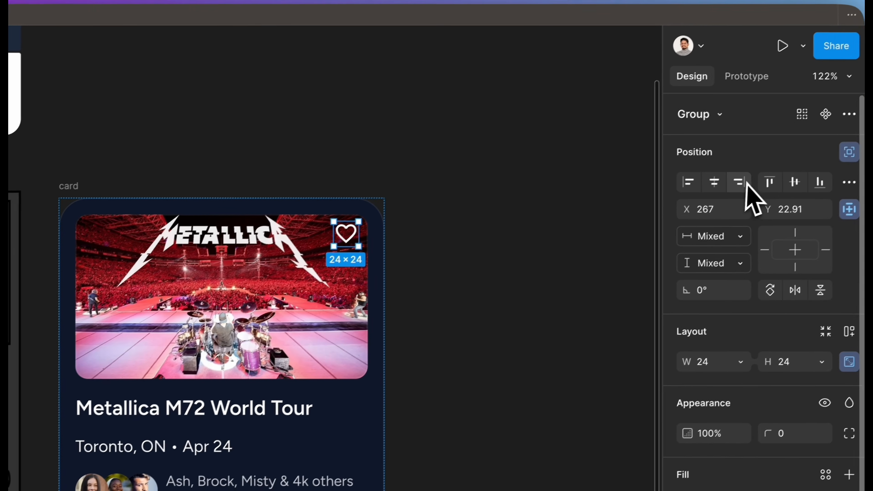
left_click(859, 110)
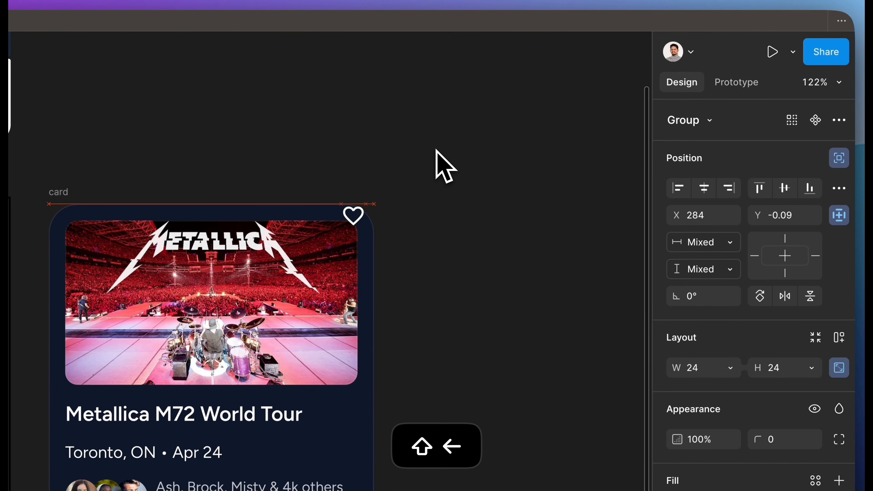
key("shift+Down")
key("shift+Right")
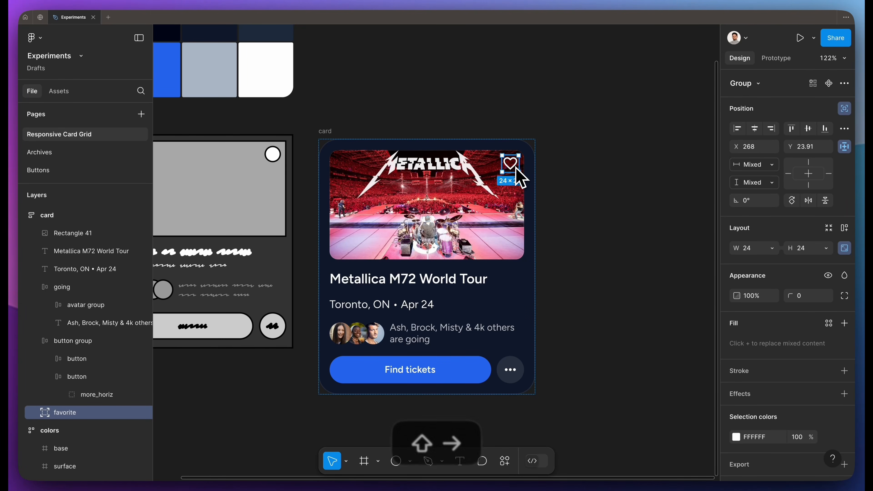
Add a drop shadow effect to the heart icon.
scroll(749, 407, "down", 1)
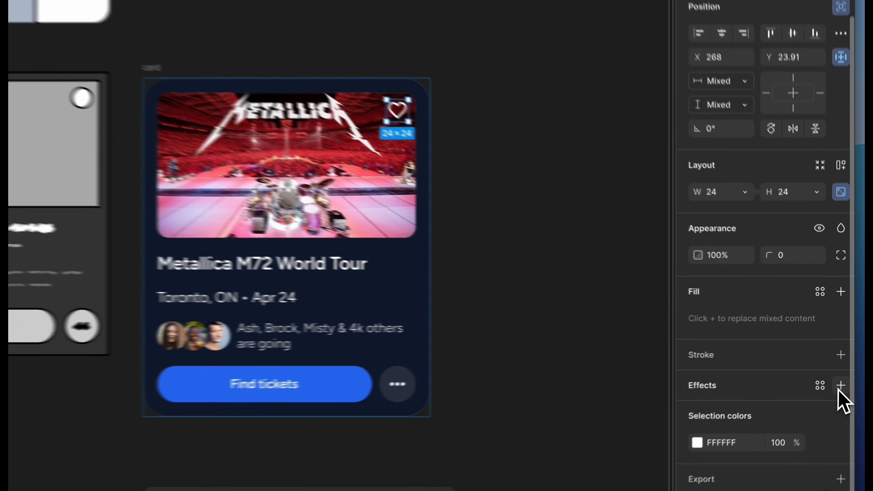
left_click(845, 371)
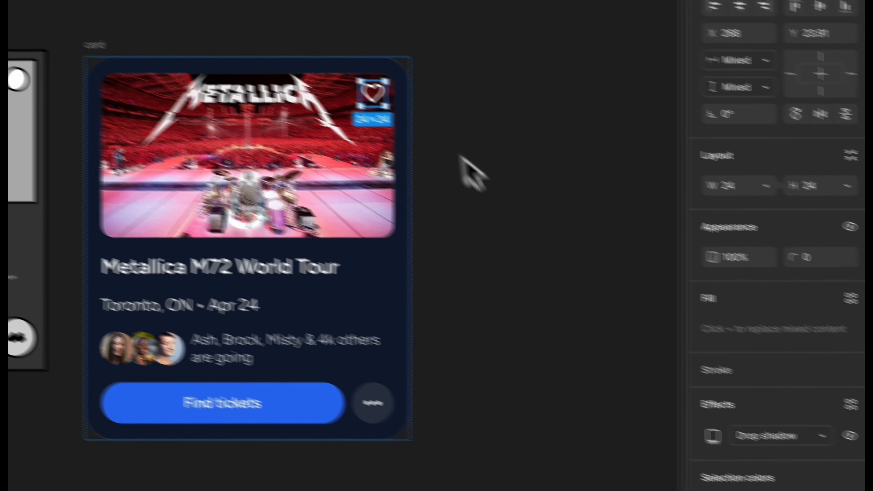
scroll(482, 121, "up", 5)
scroll(482, 120, "down", 4)
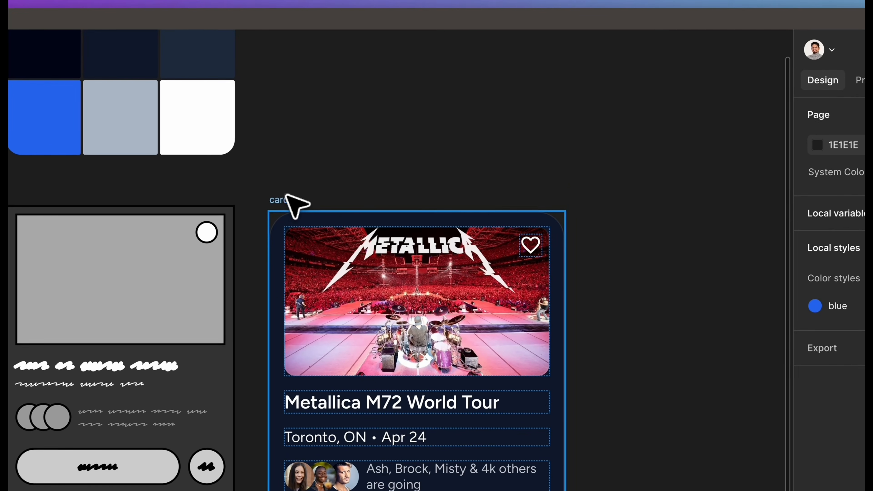
Turn the card frame into a component.
left_click(289, 198)
left_click(795, 120)
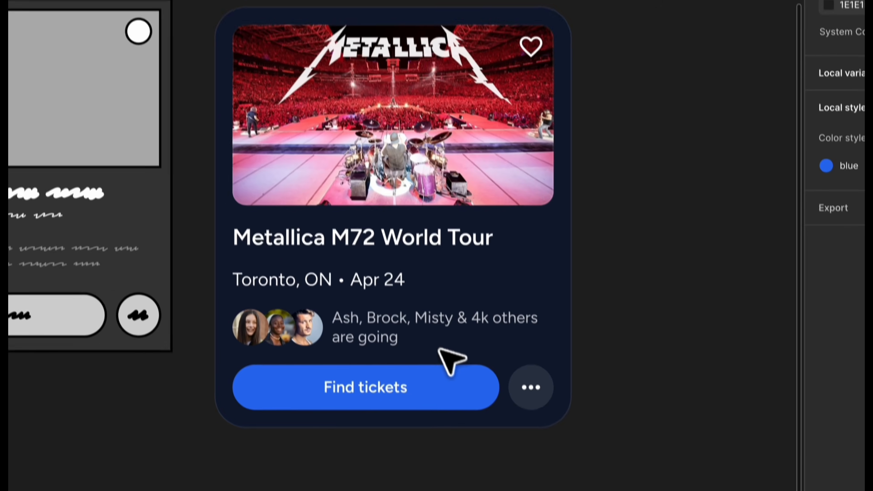
scroll(439, 348, "up", 2)
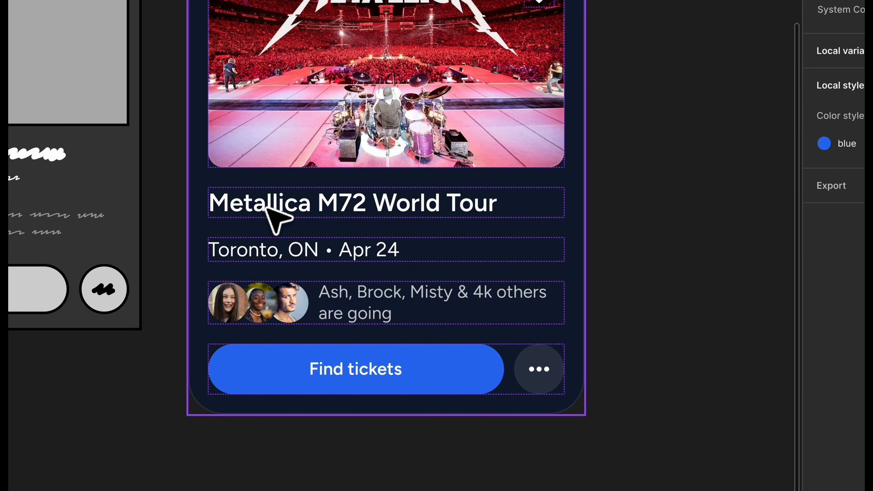
left_click(658, 229)
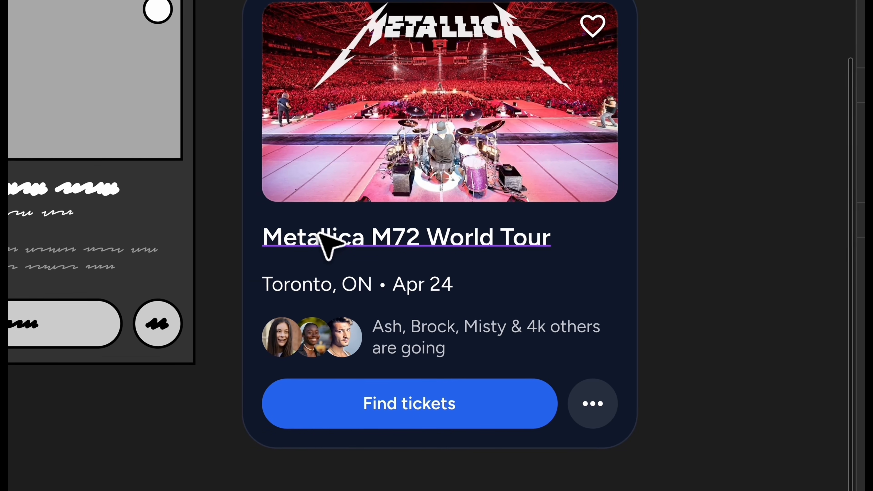
Wrap the event title and the location-and-date text in a vertical auto layout frame with an item gap of 4.
left_click(266, 243)
key("shift+a")
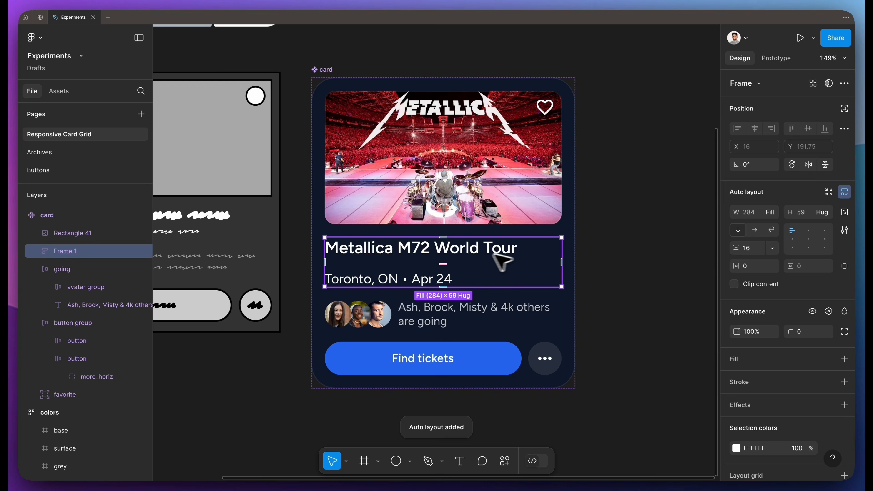
left_click(750, 253)
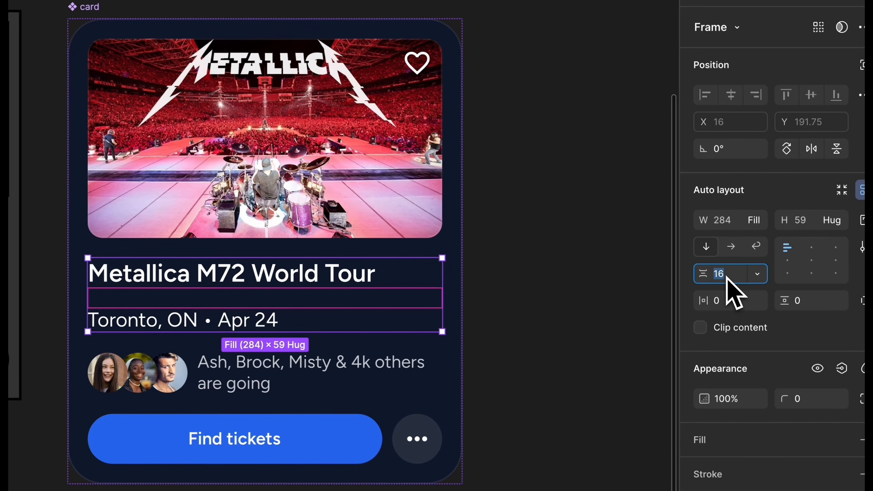
key("Return")
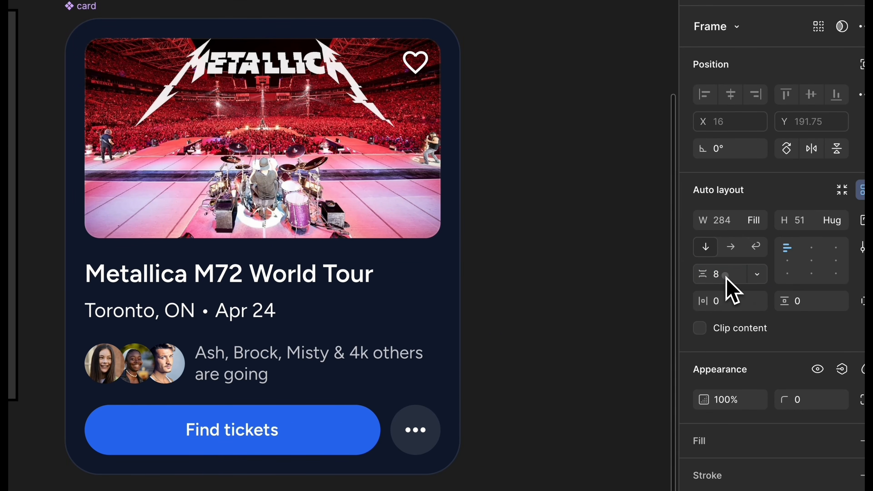
type("4")
key("Return")
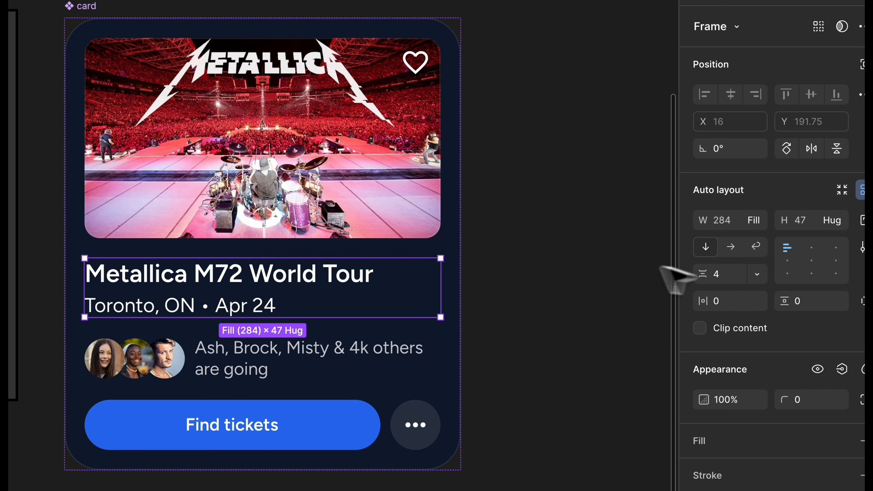
left_click(537, 263)
Create an instance of the card component and place it on the empty canvas beside the component.
scroll(366, 268, "down", 3)
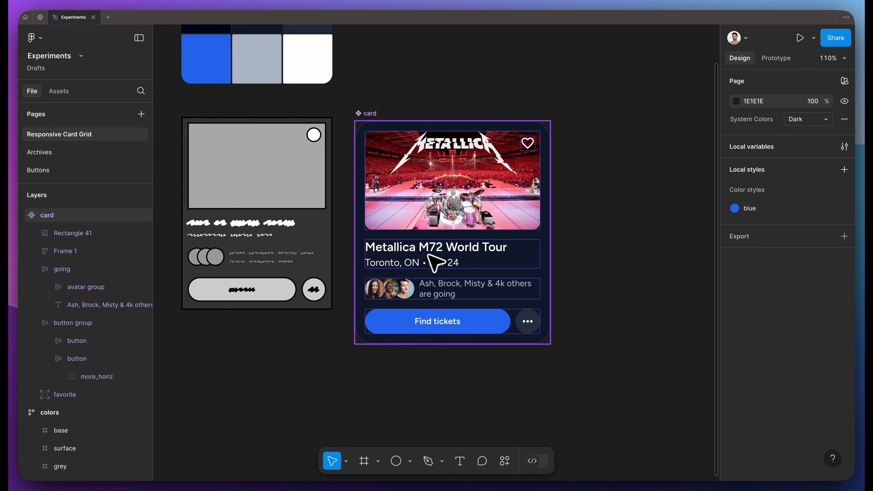
scroll(435, 263, "up", 5)
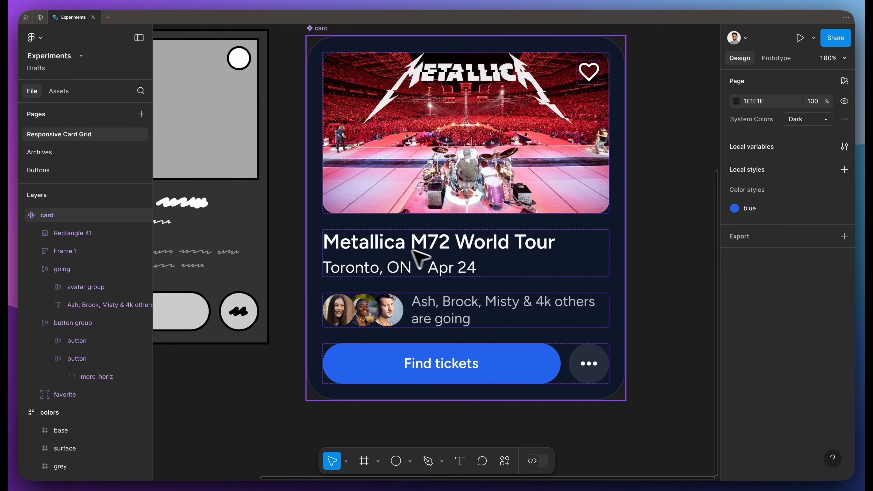
scroll(395, 257, "down", 8)
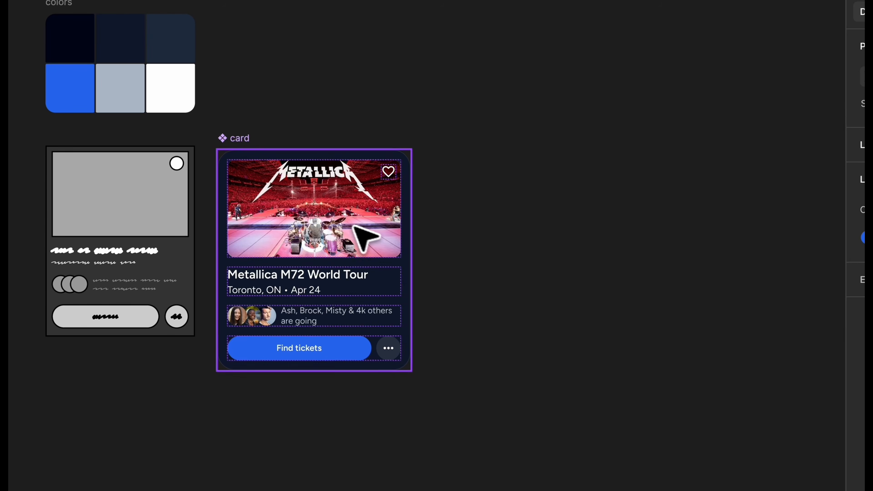
left_click(245, 137)
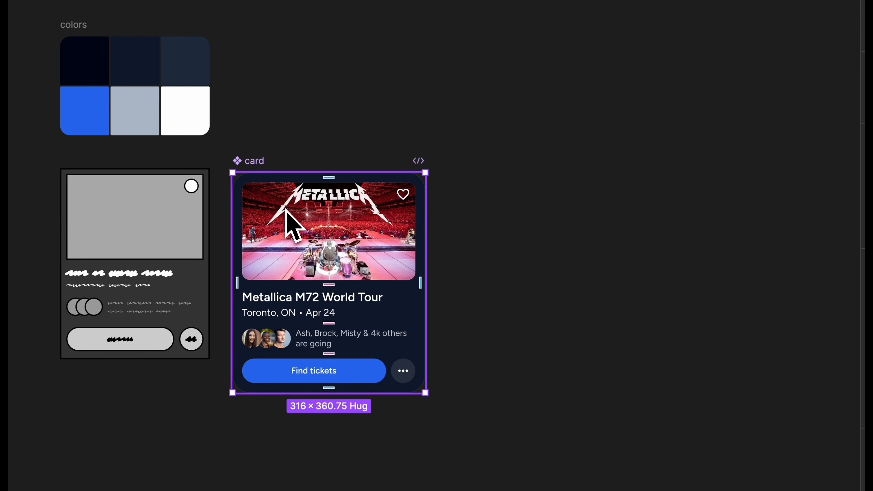
scroll(287, 211, "down", 2)
key("ctrl+d")
scroll(590, 274, "right", 9)
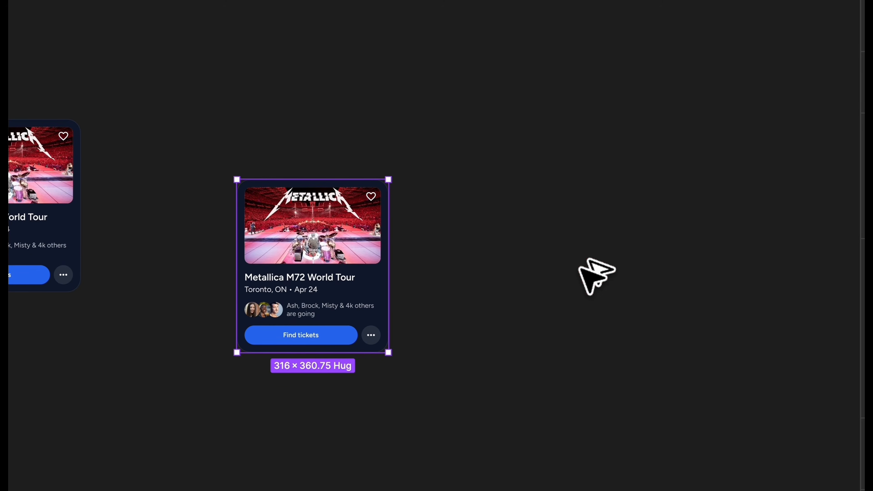
scroll(289, 242, "down", 1)
Copy the card instance into four columns and three rows, and wrap all twelve in a wrapping auto layout frame.
left_click_drag(416, 239, 591, 237)
left_click_drag(598, 236, 737, 236)
left_click_drag(742, 359, 381, 225)
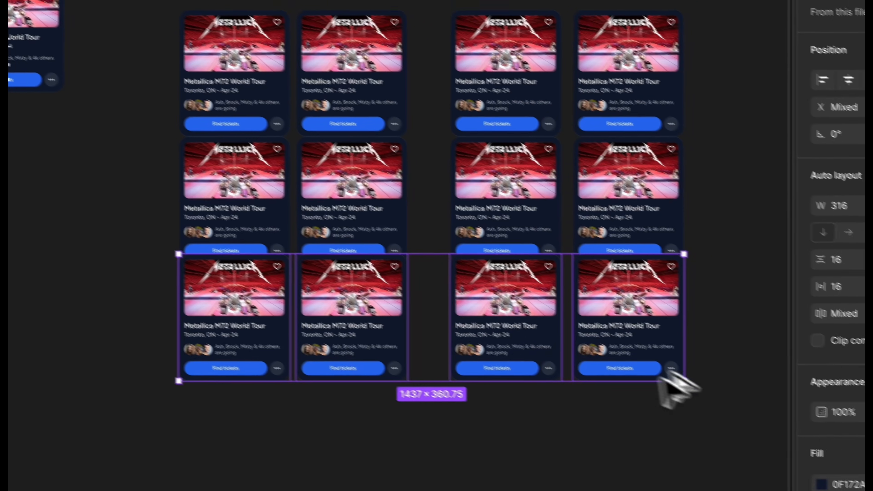
key("shift+a")
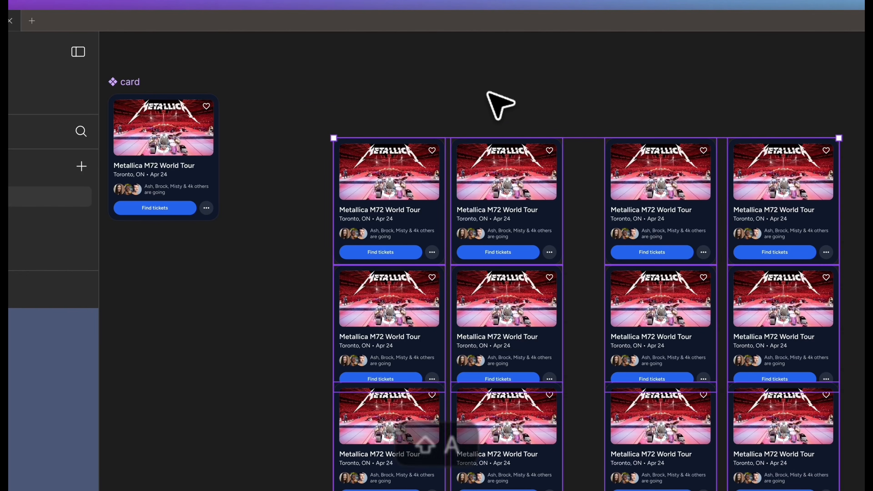
scroll(501, 103, "up", 2)
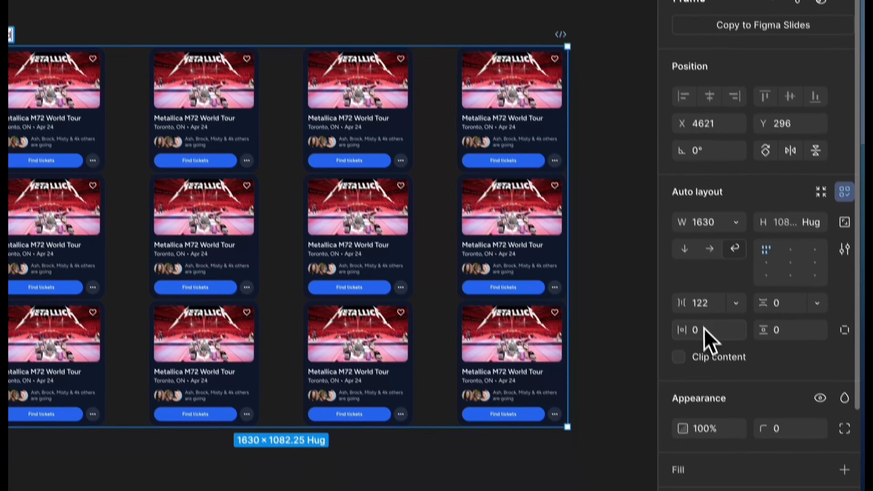
Set the grid frame's horizontal and vertical padding to 24 and its corner radius to 24.
left_click(702, 309)
type("24")
left_click(779, 302)
type("24")
left_click(774, 397)
type("24")
Set the grid frame's horizontal gap to 16 and match the vertical gap between rows to it.
left_click(706, 284)
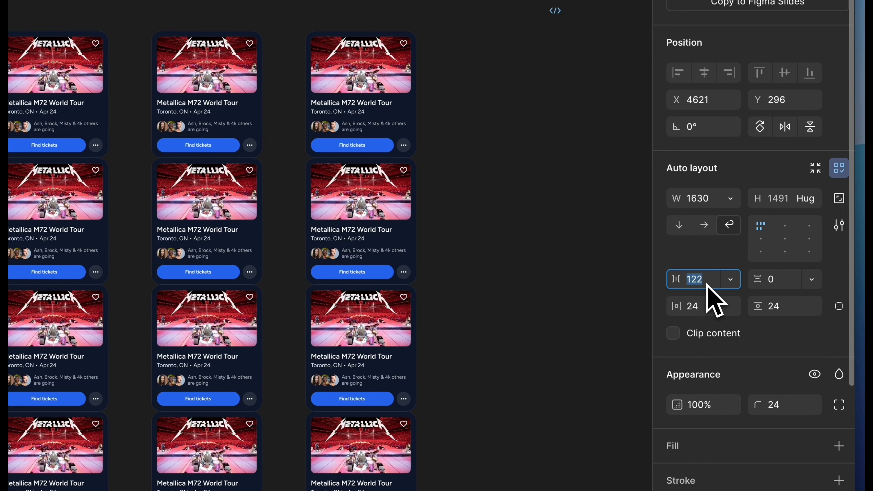
type("16")
left_click(773, 279)
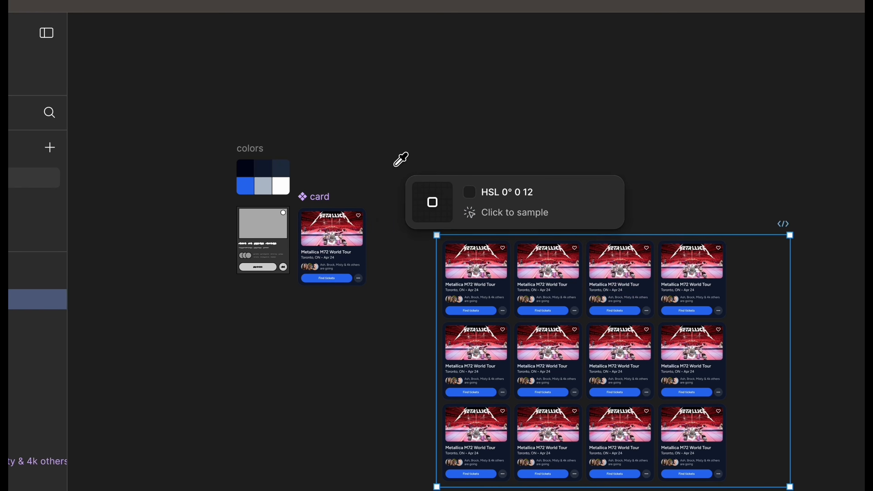
Fill the grid frame with the darkest navy color swatch (020617) and resize its width to about 1575.
left_click(245, 168)
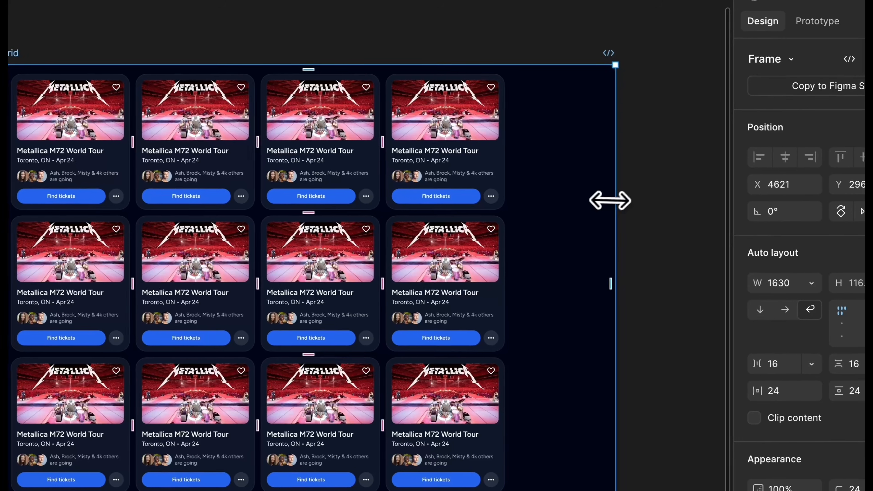
left_click_drag(610, 199, 627, 170)
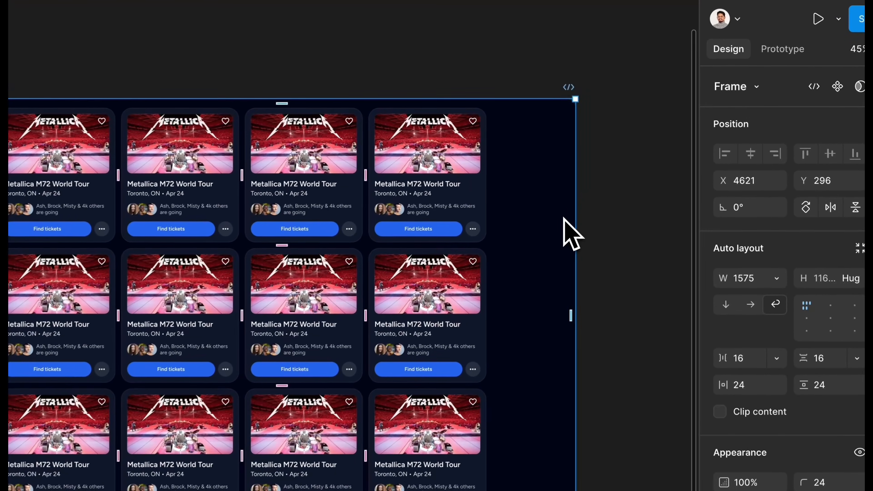
scroll(532, 215, "down", 1)
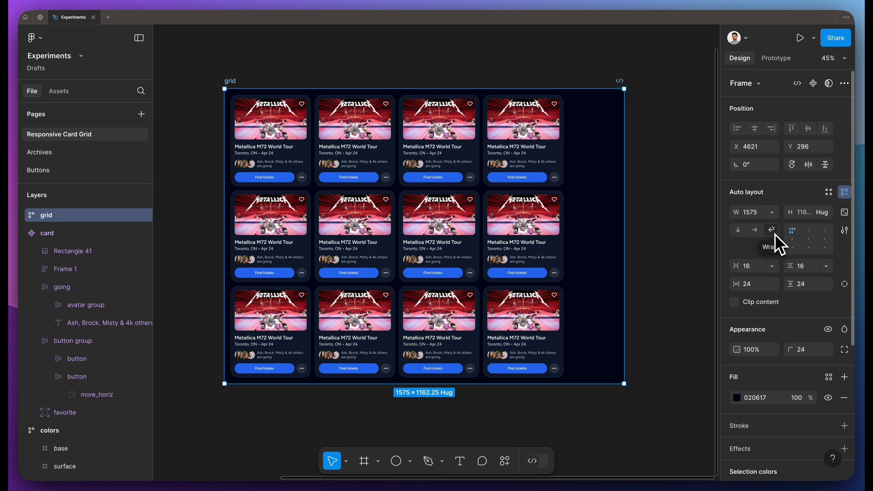
Try the vertical and horizontal auto layout flows on the grid frame and return it to wrap.
left_click(738, 230)
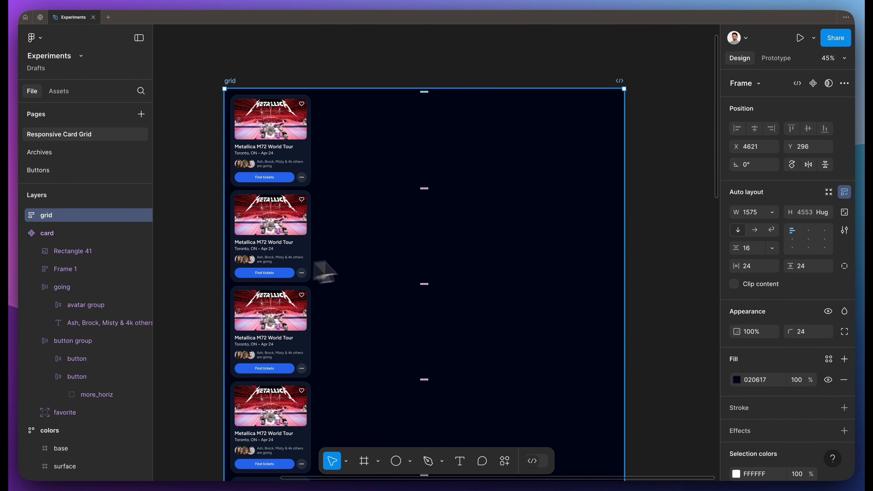
left_click(755, 230)
scroll(558, 236, "right", 2)
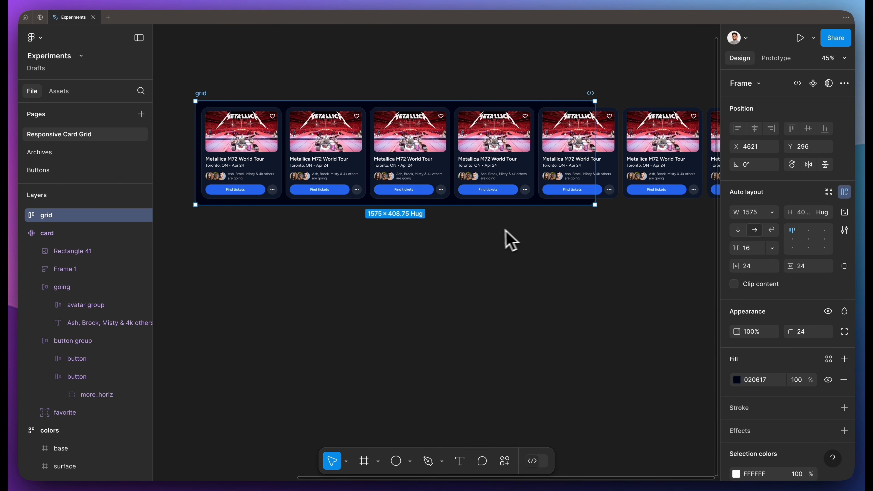
scroll(495, 227, "down", 2)
left_click(771, 230)
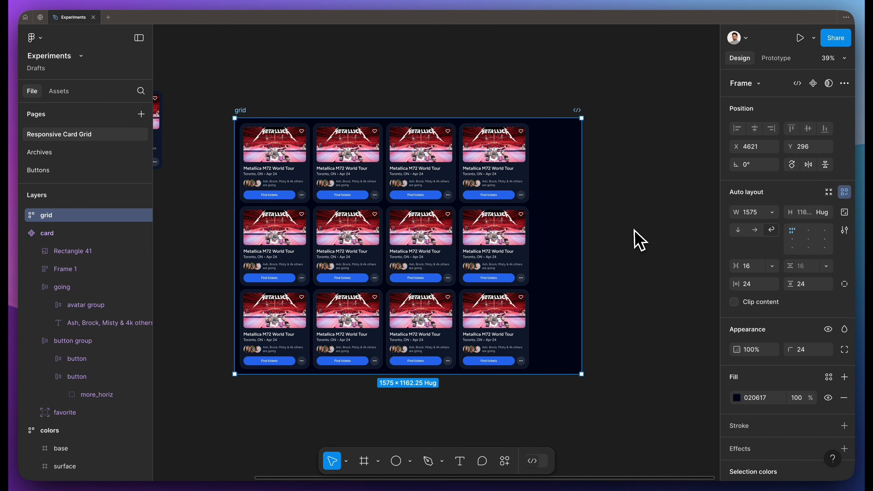
Set the width of all twelve card instances in the grid to Fill container.
scroll(639, 241, "up", 3)
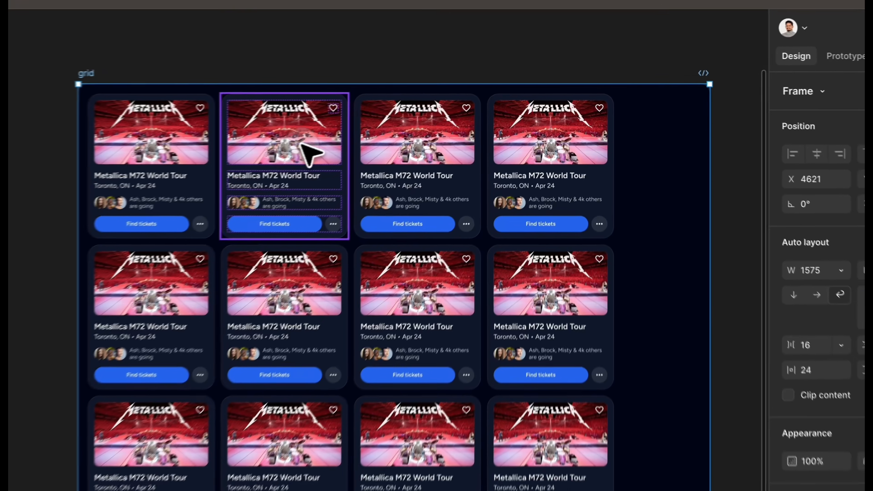
left_click(391, 128)
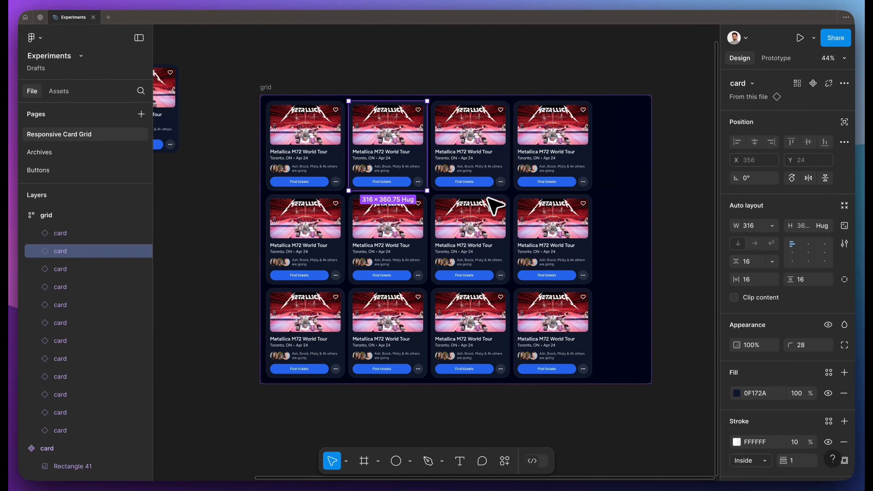
key("super+a")
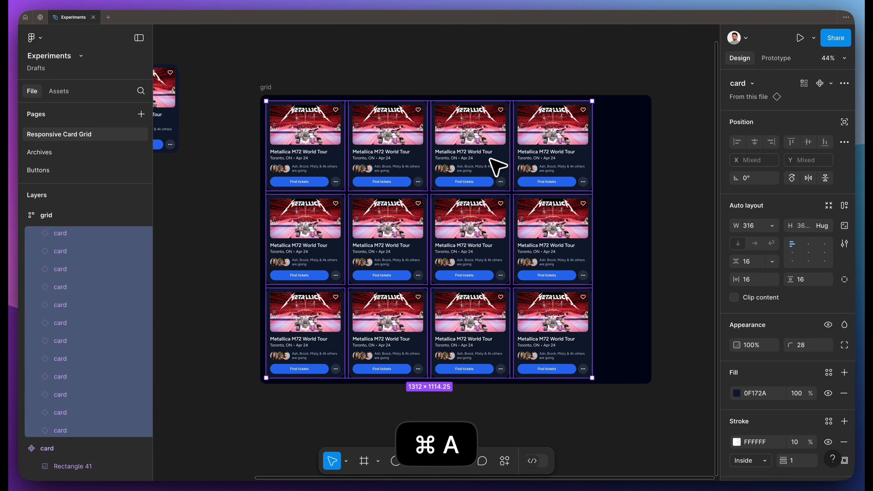
left_click(772, 226)
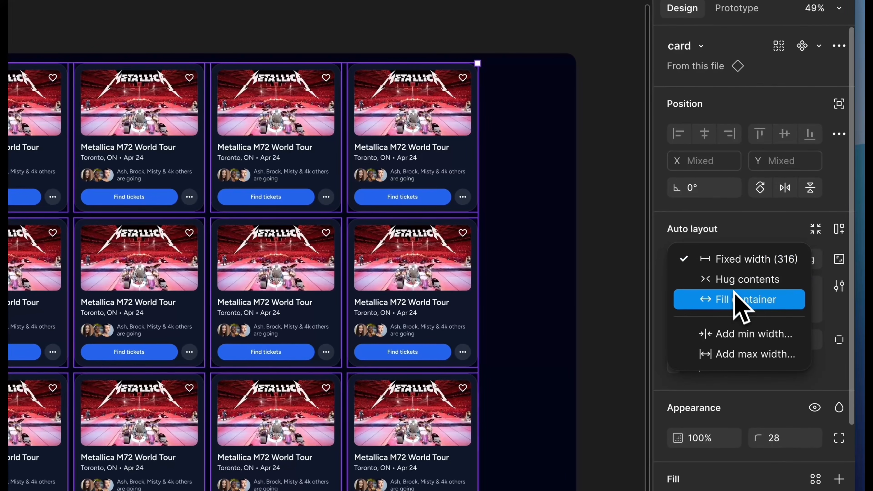
left_click(739, 304)
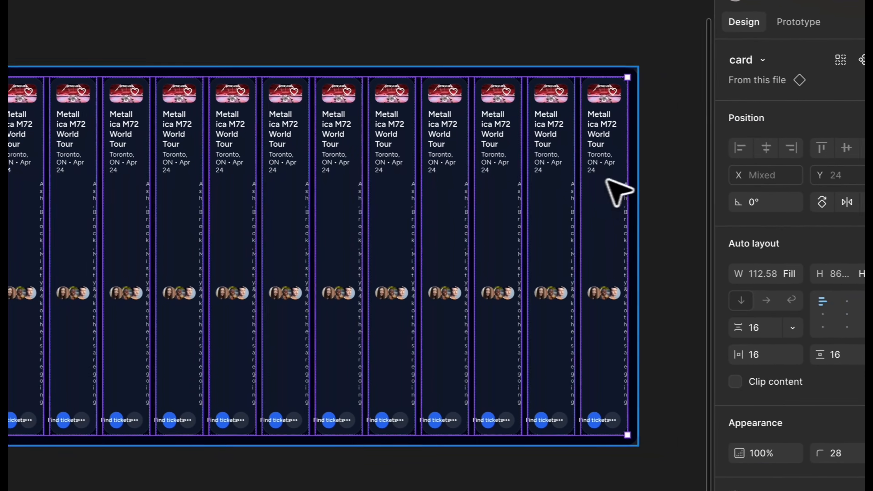
left_click(655, 193)
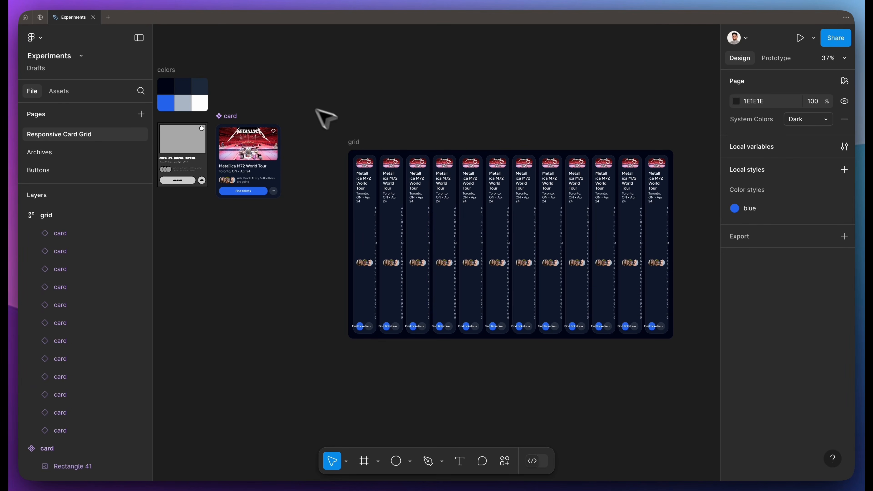
Give the main card component a minimum width of 240 and a maximum width of 480.
scroll(279, 135, "left", 3)
scroll(279, 137, "up", 5)
scroll(279, 136, "left", 3)
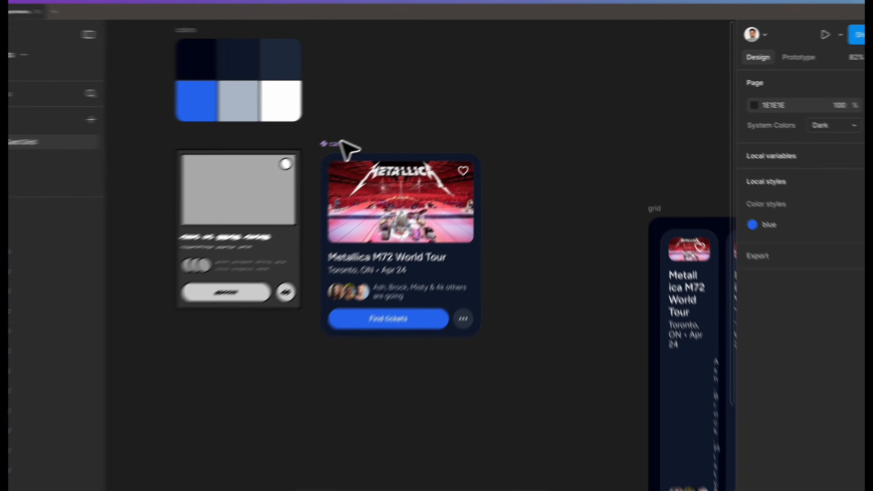
left_click(371, 135)
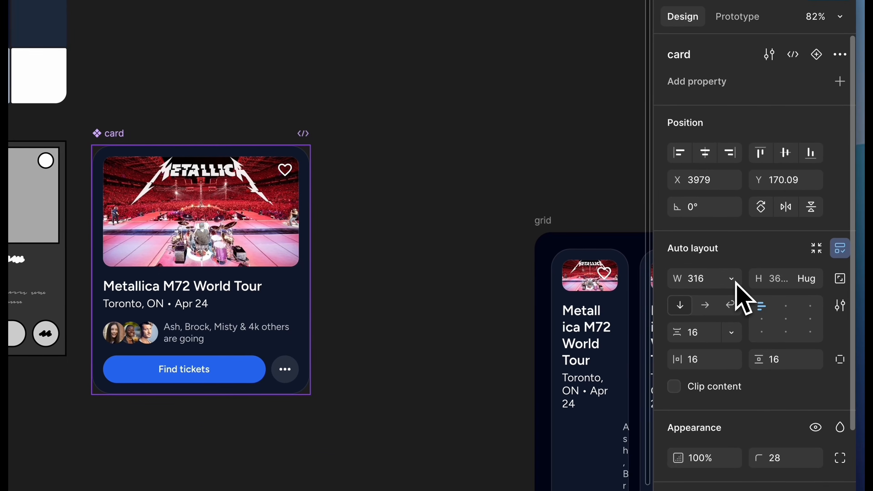
left_click(731, 280)
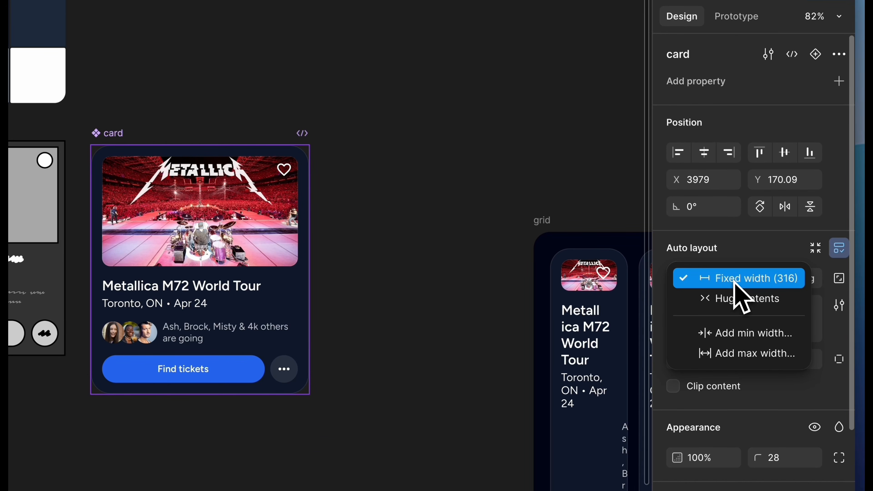
left_click(739, 338)
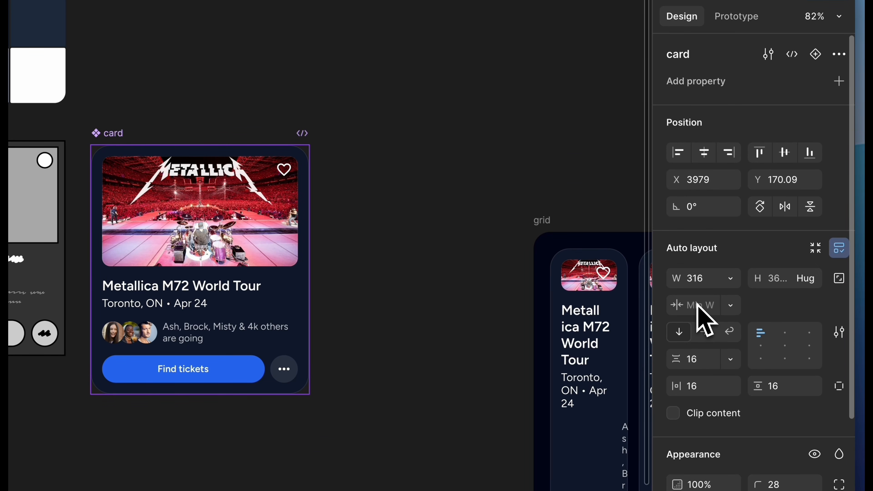
type("240")
left_click(730, 279)
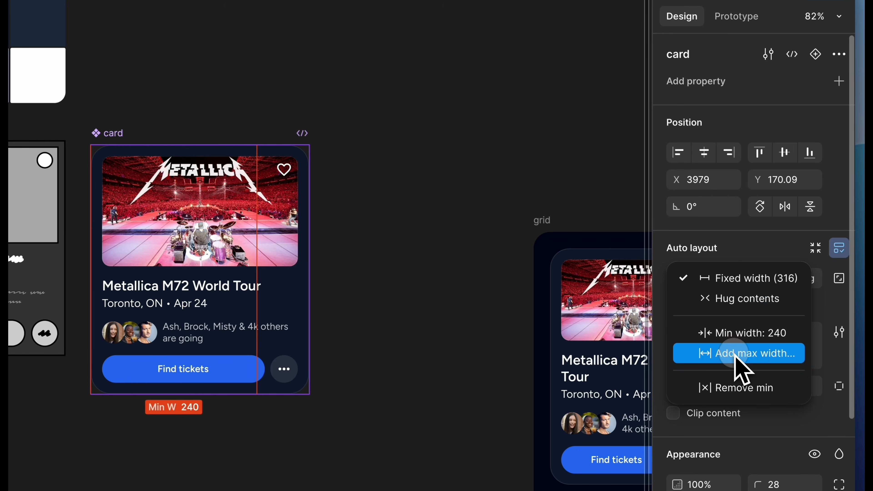
left_click(743, 370)
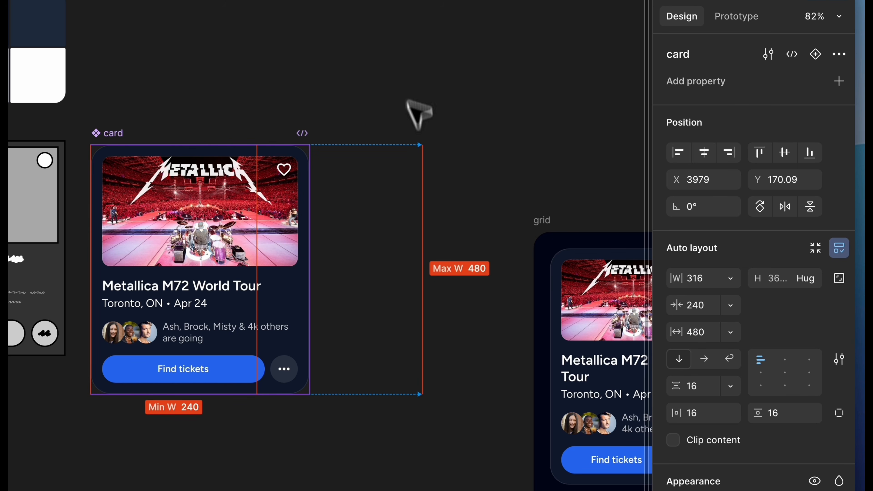
left_click(408, 86)
Test the card wrapping by resizing the grid frame to widths of about 347, 716 and 1522.
scroll(407, 85, "down", 5)
scroll(408, 85, "right", 12)
scroll(407, 86, "up", 2)
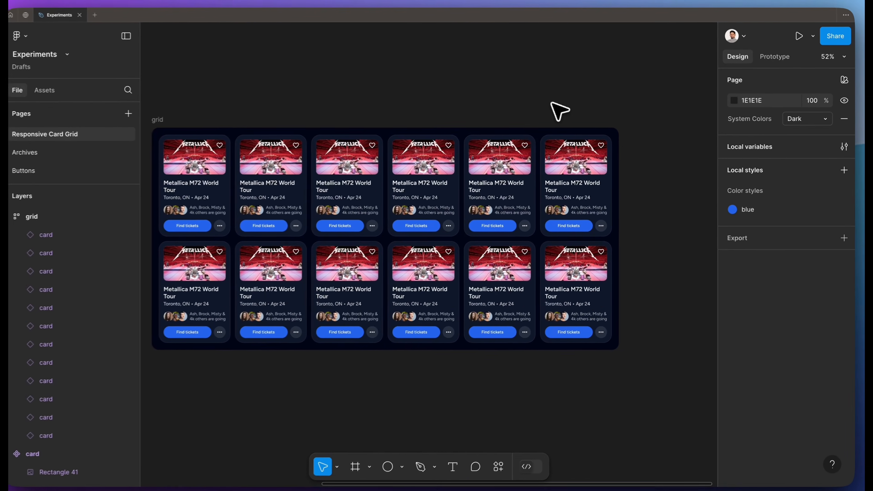
scroll(558, 110, "left", 5)
left_click(226, 105)
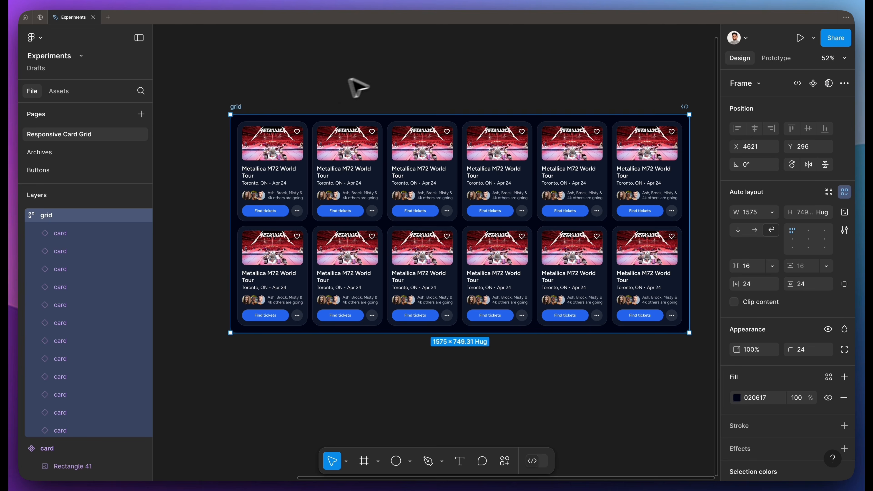
scroll(349, 79, "right", 3)
left_click_drag(664, 164, 306, 146)
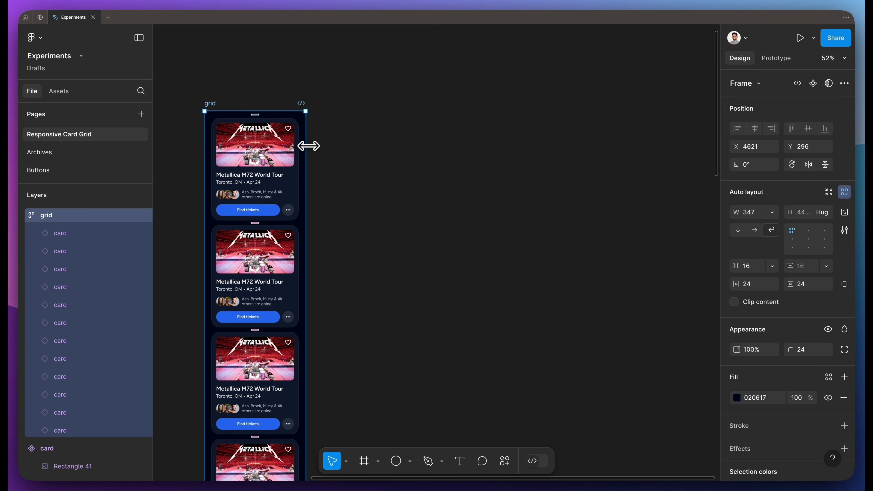
left_click_drag(309, 146, 414, 160)
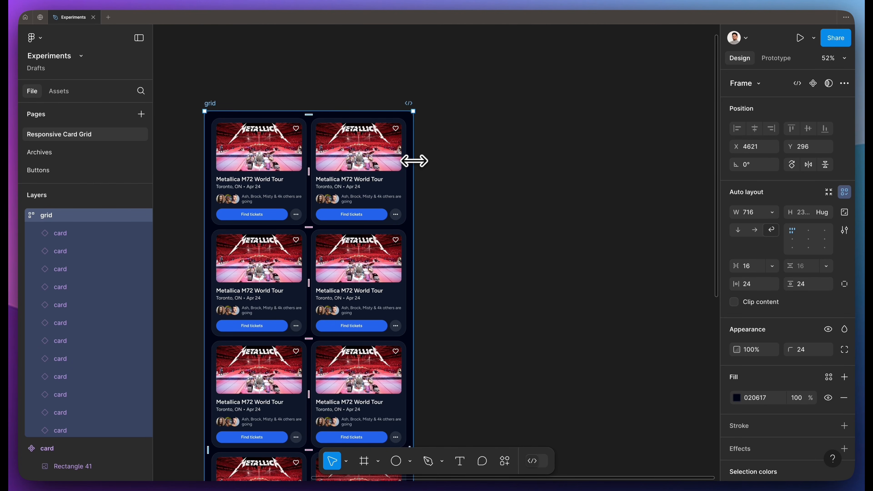
left_click_drag(414, 161, 649, 185)
scroll(667, 174, "down", 1)
scroll(666, 169, "down", 1)
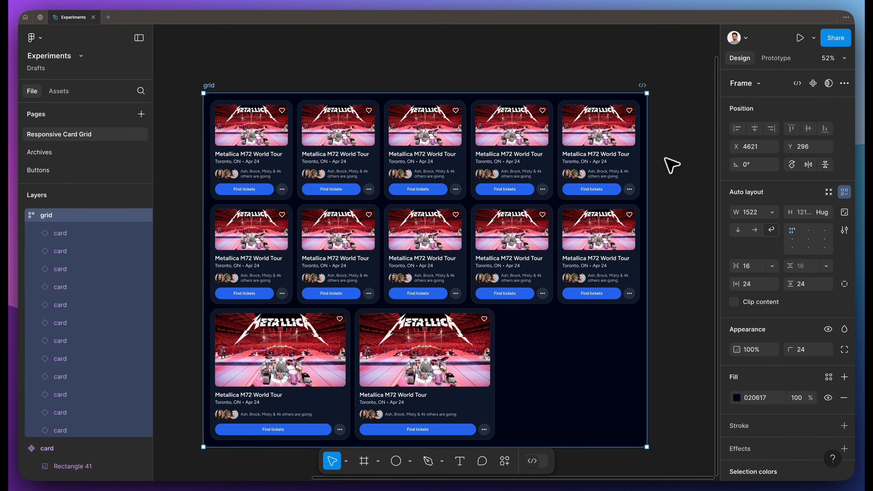
left_click(668, 164)
Draw a rectangle about 321 by 50 in the empty space of the grid's last row and set its width to Fill container.
scroll(653, 172, "down", 2)
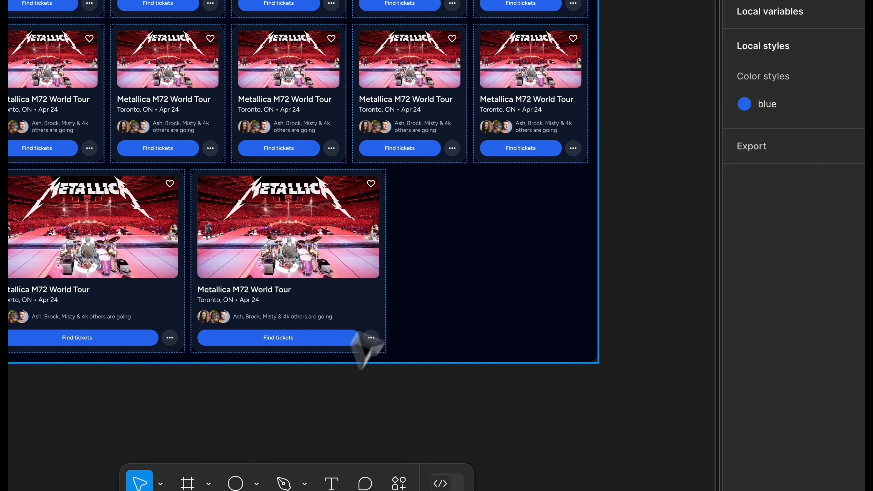
key("r")
left_click_drag(405, 195, 529, 214)
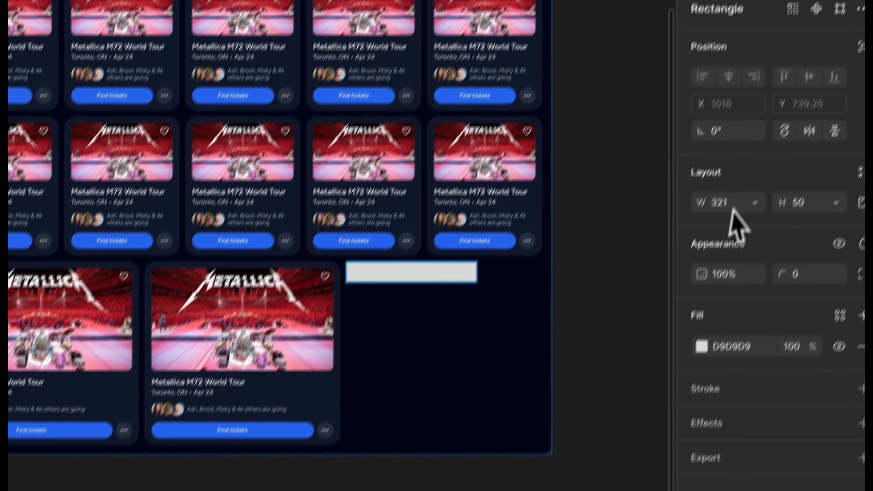
left_click(801, 110)
left_click(735, 272)
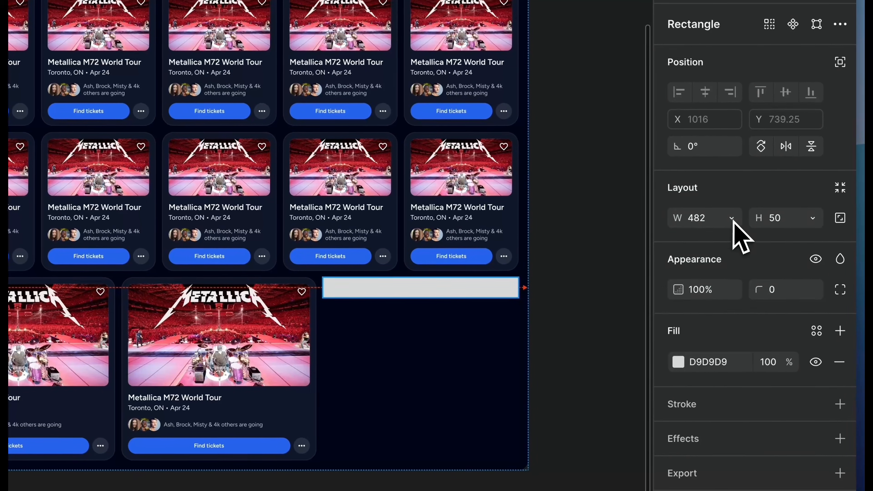
left_click(732, 254)
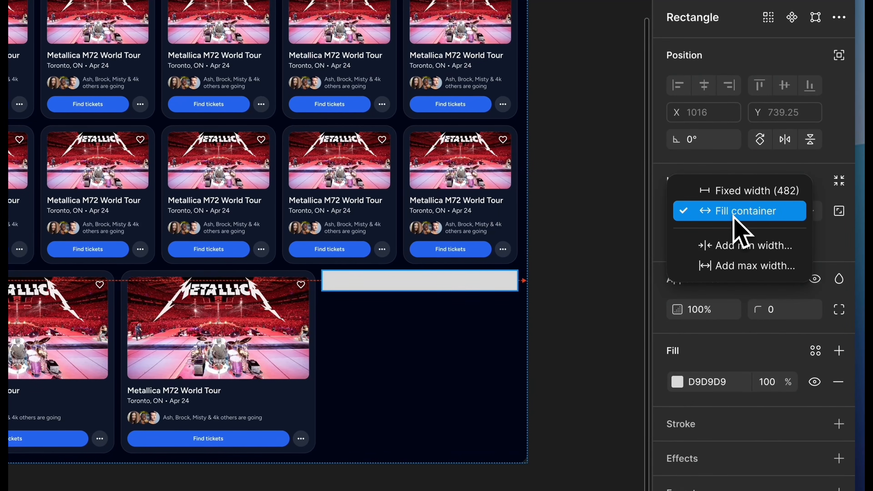
left_click(734, 222)
Give the rectangle in the grid's last row a minimum width of 240 and a maximum width of 480.
left_click(731, 223)
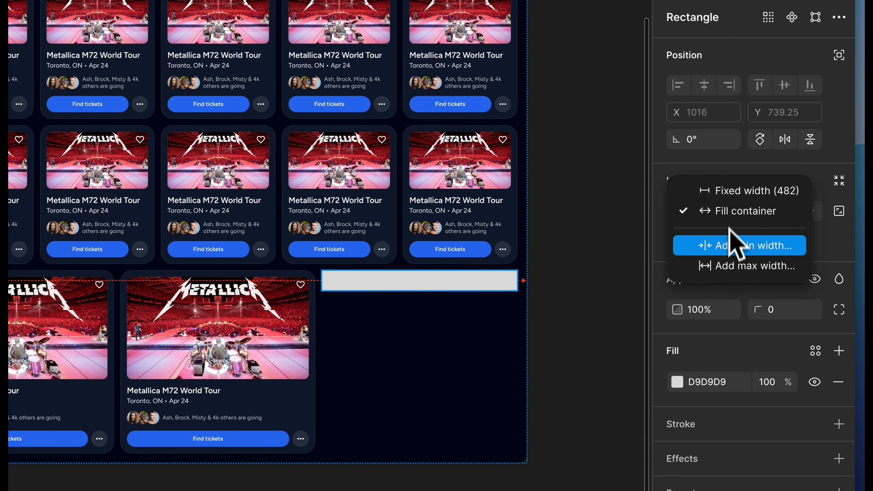
left_click(728, 245)
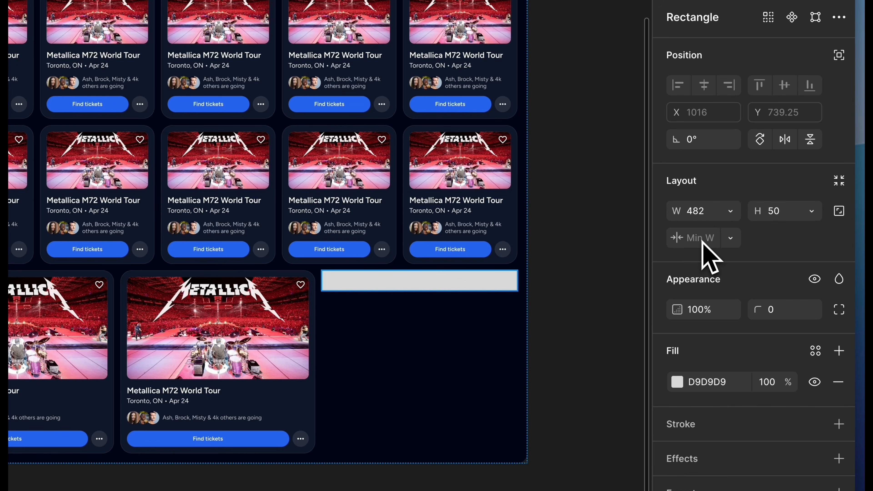
type("240")
left_click(729, 222)
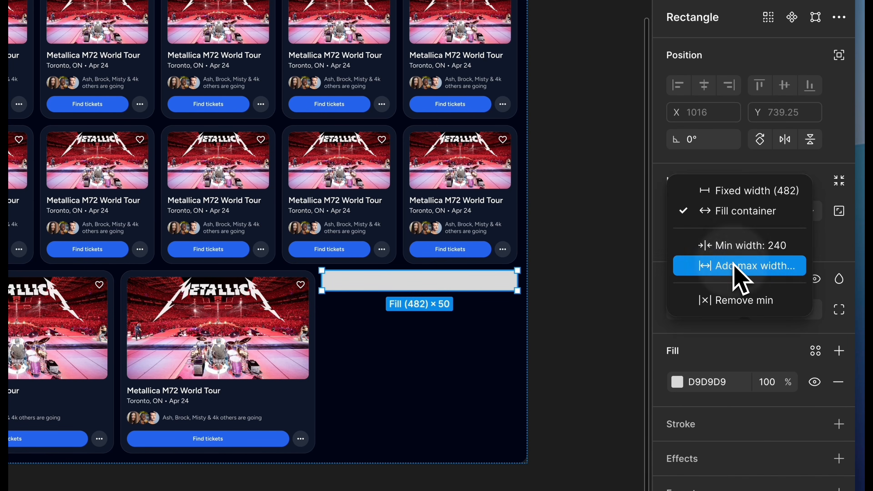
left_click(732, 266)
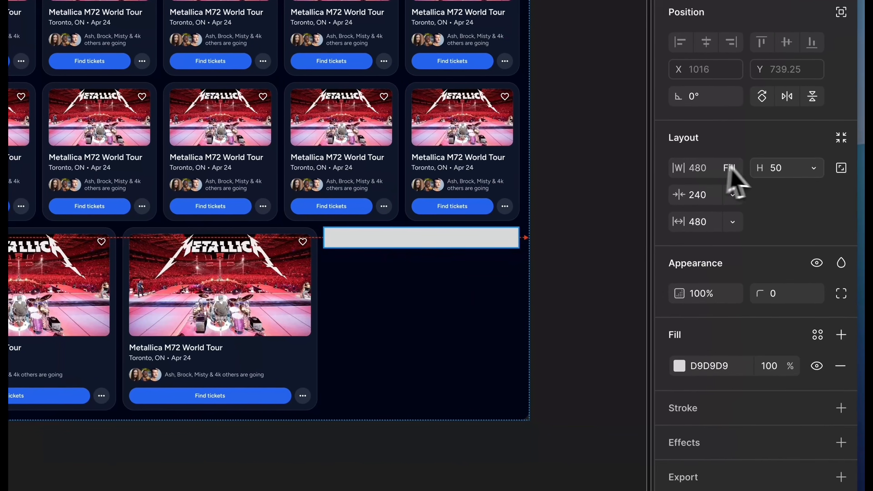
Set the rectangle's height to 8 and remove its fill so it acts as an invisible spacer.
left_click(775, 213)
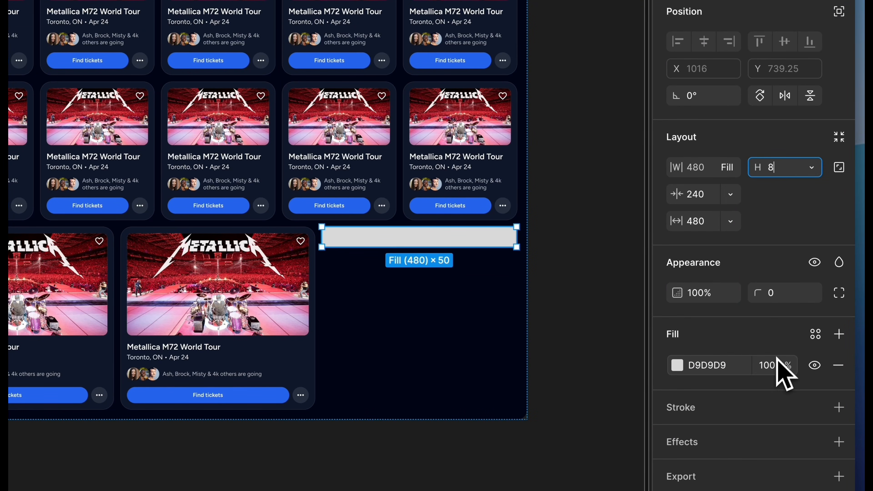
left_click(838, 365)
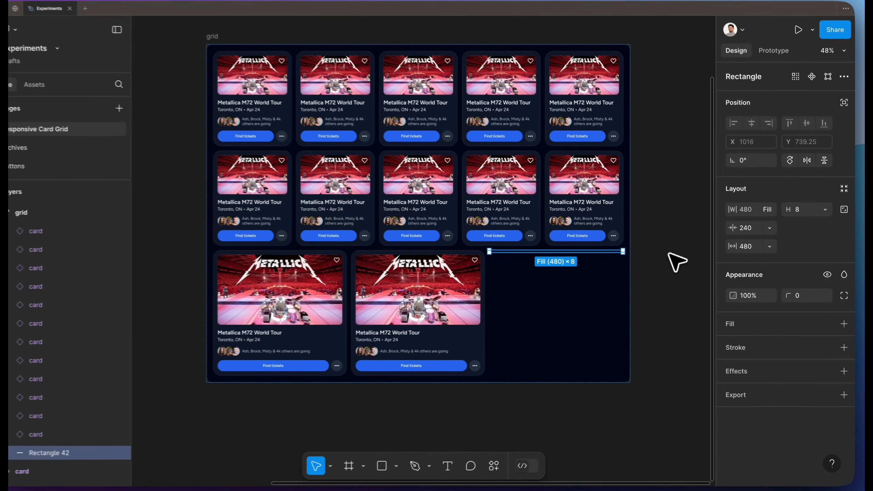
Duplicate the spacer rectangle eight times within the grid frame.
key("super+d")
key("super+d")
key("super+d")
key("super+d")
key("super+d")
key("super+d")
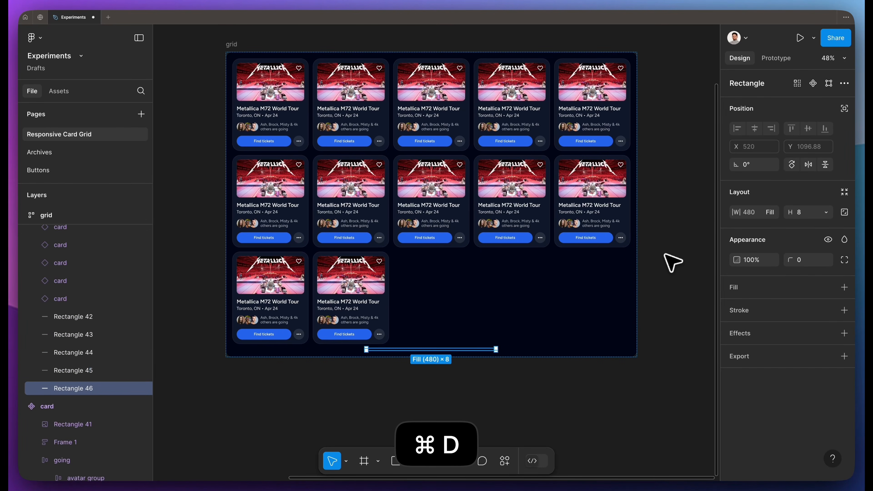
key("super+d")
key("super+d")
left_click(665, 254)
Narrow the grid frame to a width of about 1070 to test how the cards reflow with the spacers.
scroll(535, 277, "down", 5)
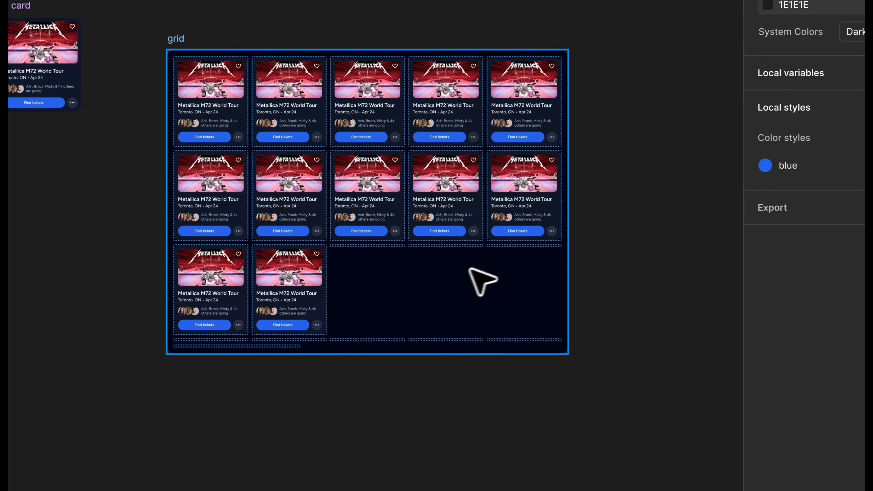
scroll(493, 279, "up", 2)
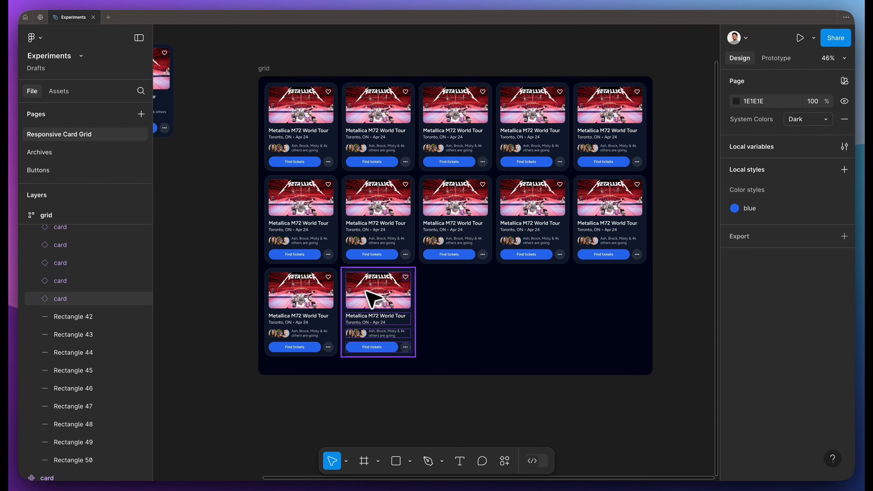
scroll(370, 292, "down", 3)
left_click(296, 134)
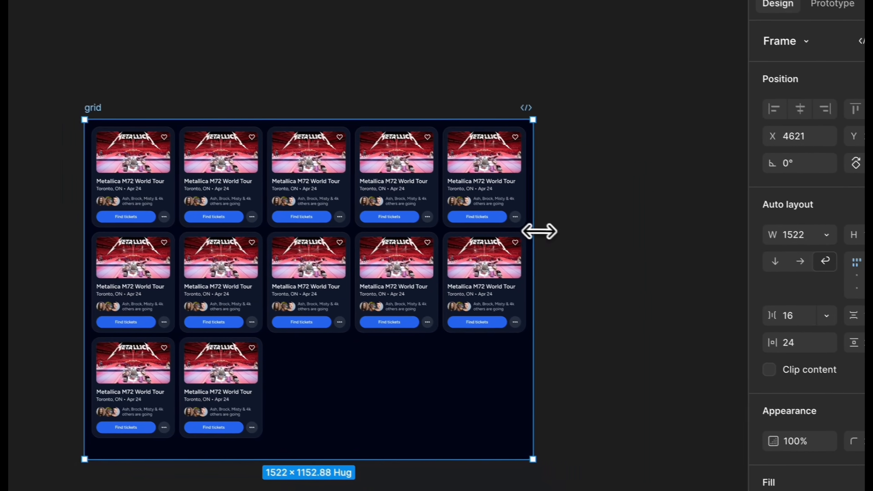
left_click_drag(642, 262, 583, 255)
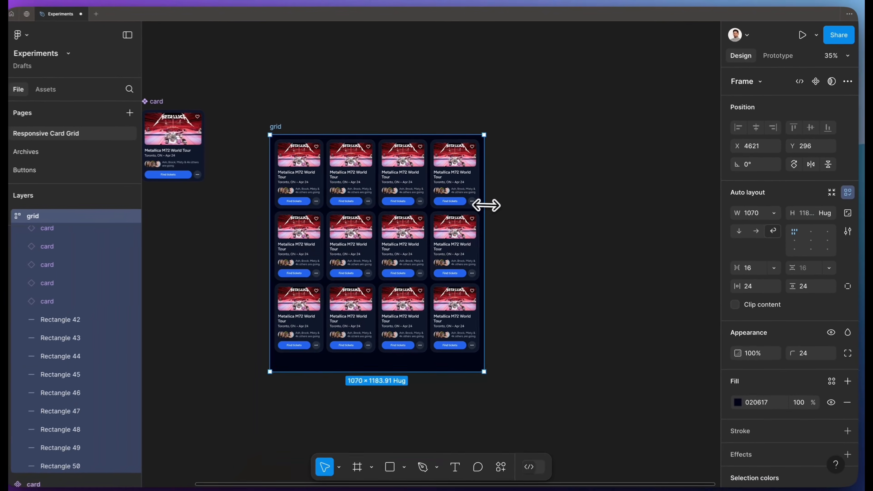